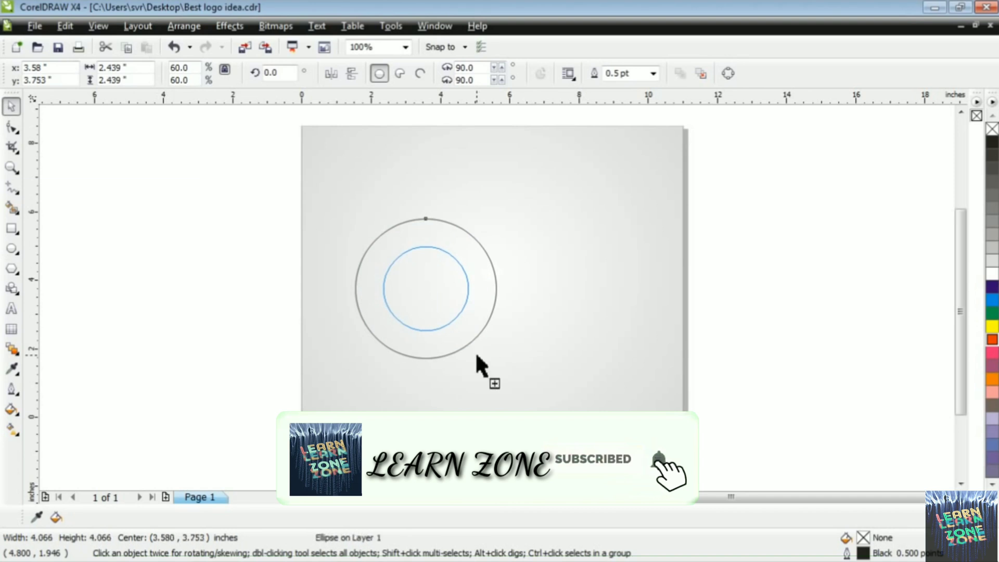
# - Leave a concentric duplicate of the circle scaled to 60% inside the original
pyautogui.click(475, 351)
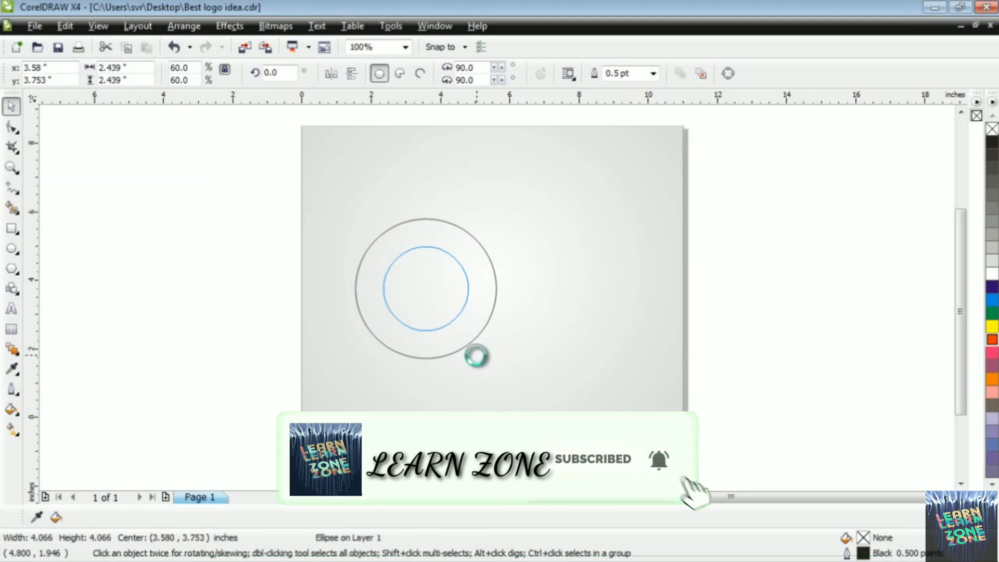
pyautogui.click(737, 259)
pyautogui.moveTo(439, 268); pyautogui.dragTo(278, 273)
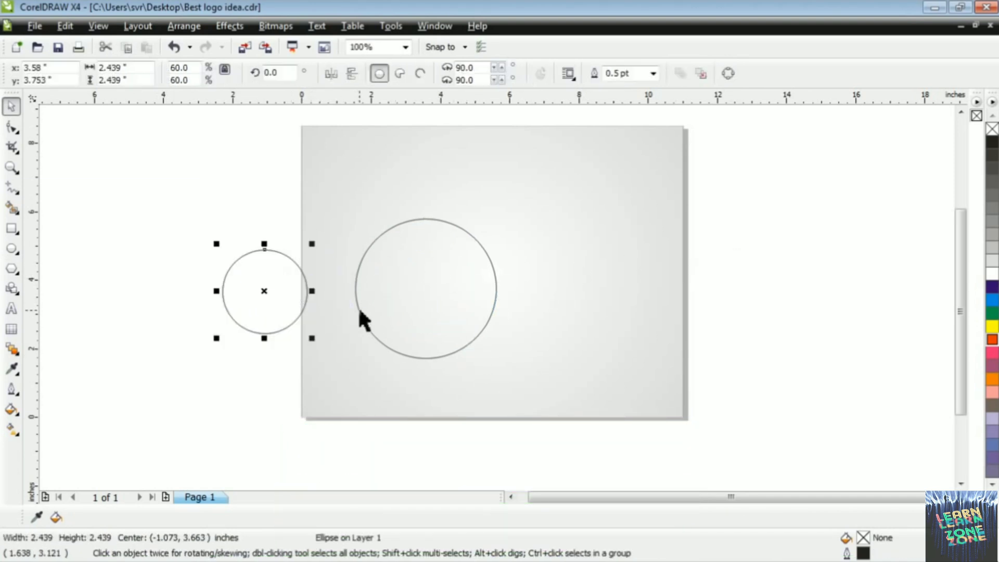
pyautogui.hotkey('ctrl', 'z')
pyautogui.moveTo(450, 224); pyautogui.dragTo(341, 178)
pyautogui.hotkey('ctrl', 'z')
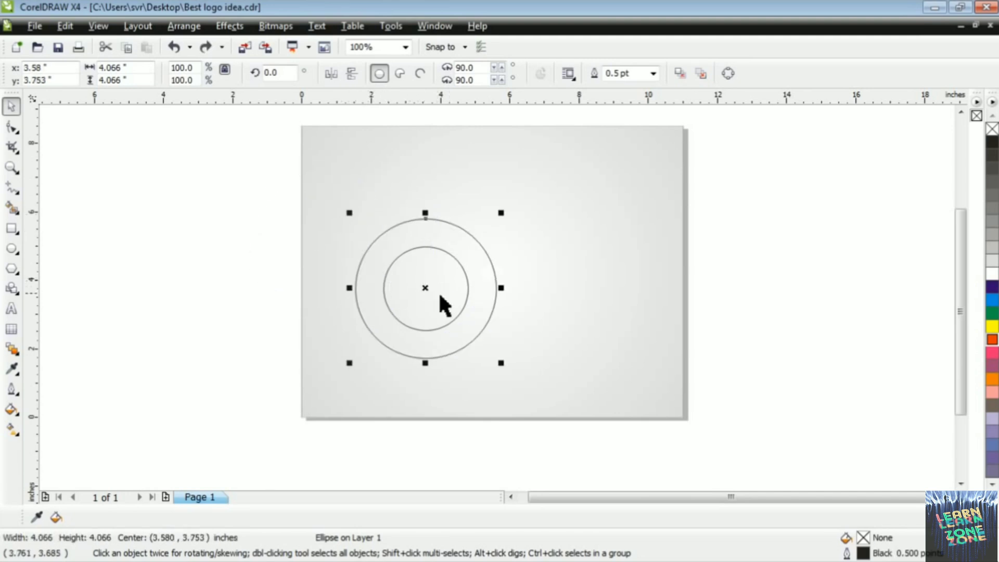
# - Trim the inner circle's area out of the large circle to make a ring
pyautogui.click(771, 256)
pyautogui.click(460, 264)
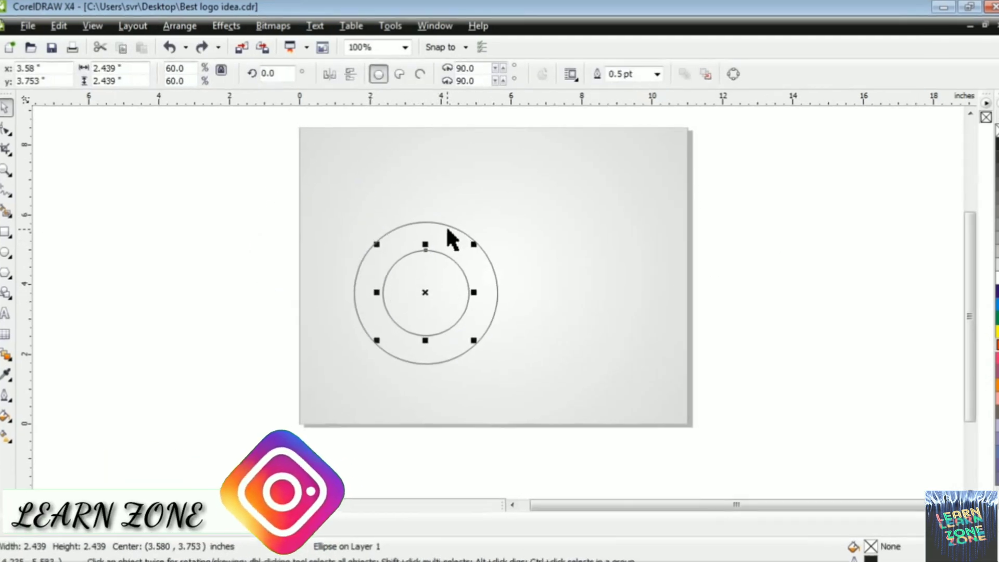
pyautogui.keyDown('shift'); pyautogui.click(450, 227); pyautogui.keyUp('shift')
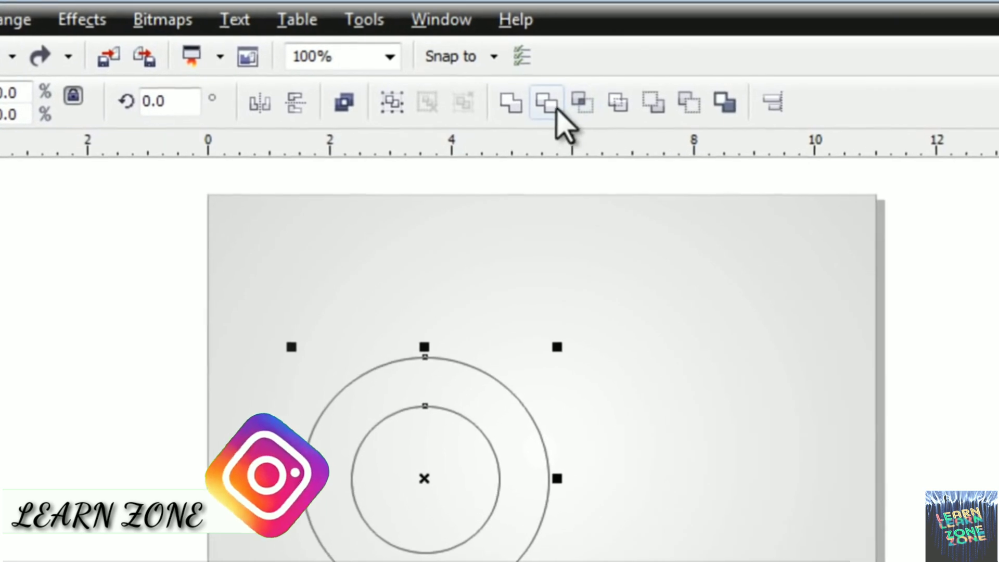
pyautogui.click(547, 102)
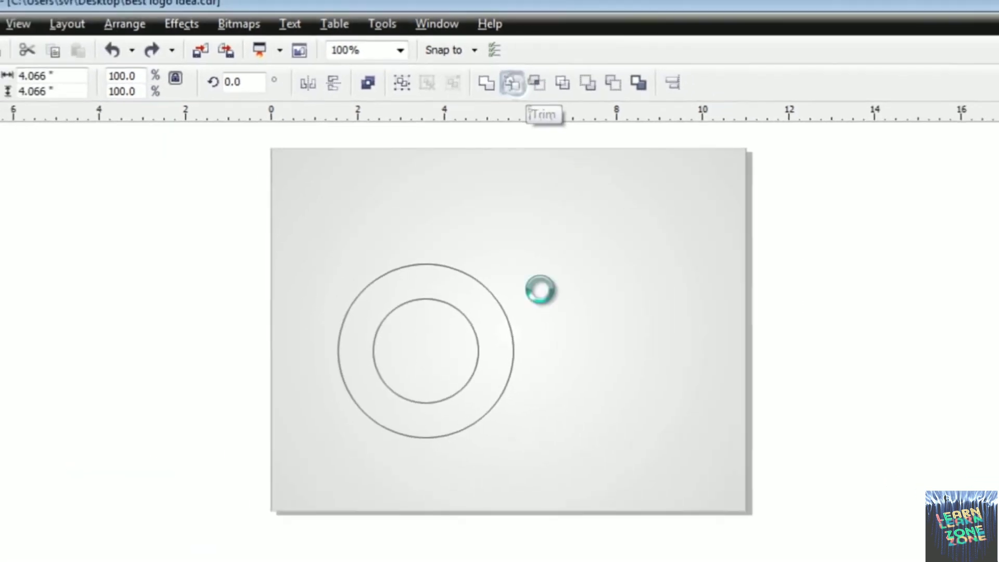
pyautogui.click(755, 304)
# - Move the leftover inner circle out of the ring and delete it
pyautogui.moveTo(425, 287); pyautogui.dragTo(241, 289)
pyautogui.rightClick(234, 300)
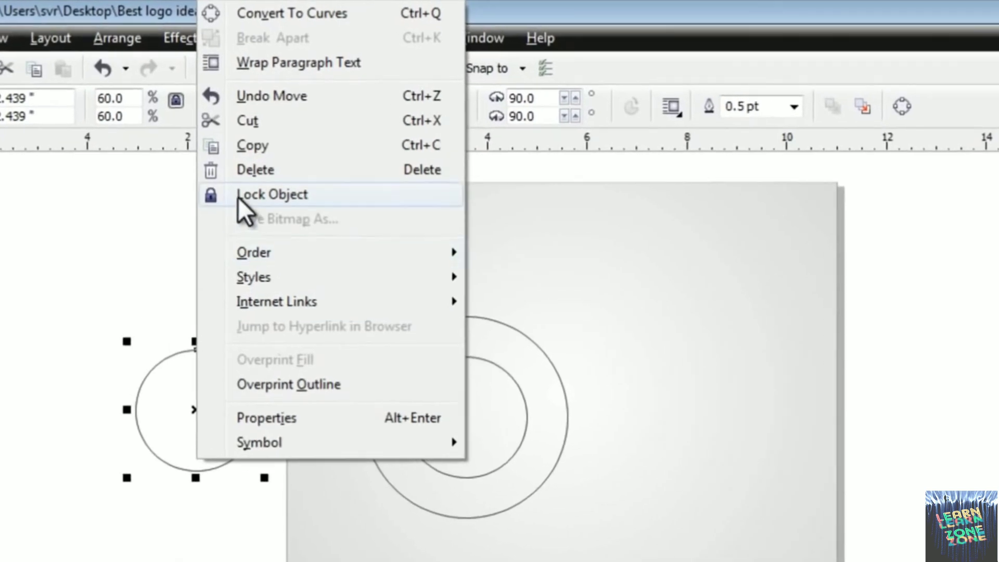
pyautogui.click(253, 174)
# - Reposition the ring and duplicate it horizontally to the right so the copy's centre sits on the original's outer edge
pyautogui.moveTo(563, 411); pyautogui.dragTo(625, 331)
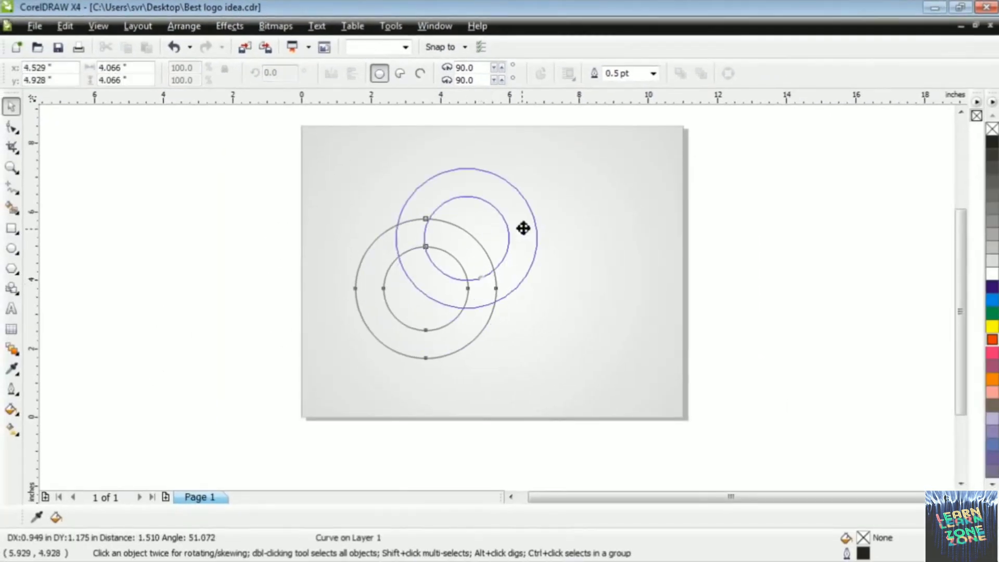
pyautogui.moveTo(533, 225); pyautogui.dragTo(477, 257)
pyautogui.click(484, 272)
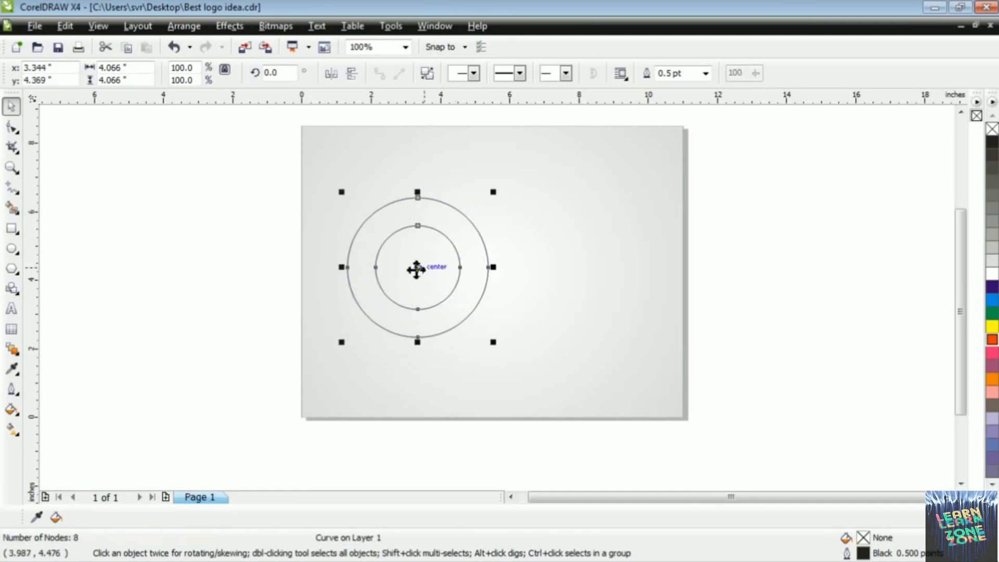
pyautogui.moveTo(414, 266); pyautogui.dragTo(488, 265)
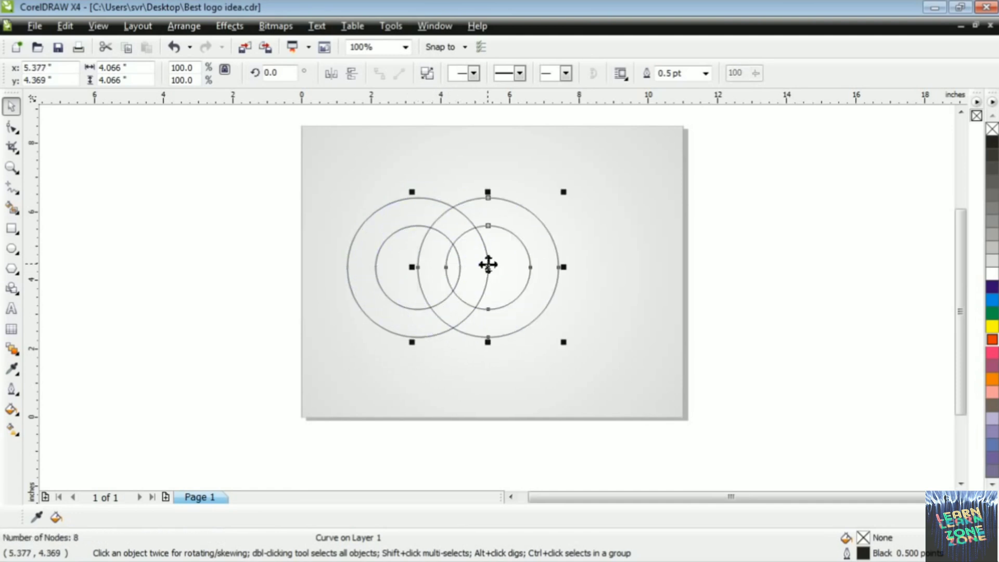
# - Move both rings together toward the page centre and leave a duplicate of the pair outside the page's left edge
pyautogui.keyDown('shift'); pyautogui.click(415, 231); pyautogui.keyUp('shift')
pyautogui.moveTo(444, 217); pyautogui.dragTo(551, 224)
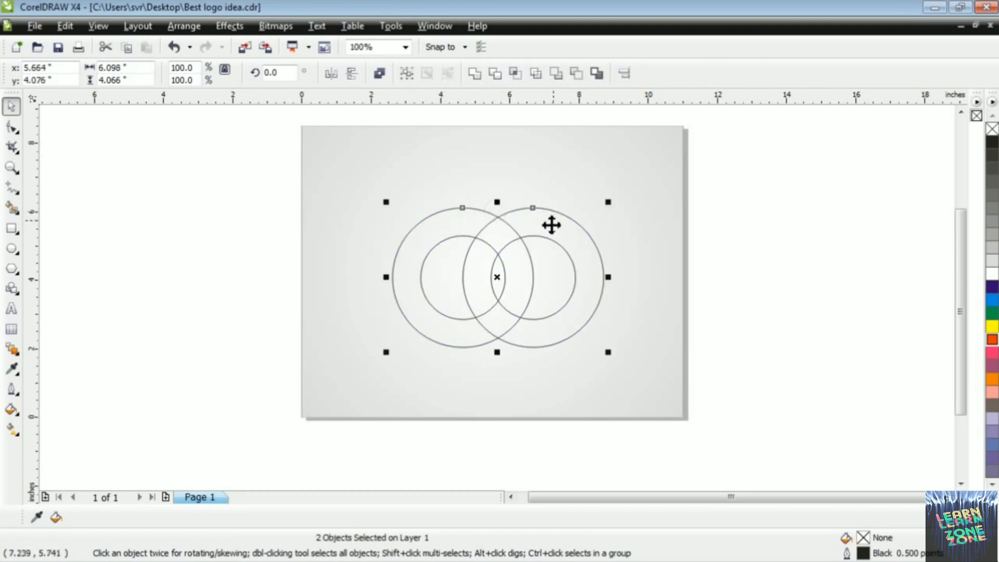
pyautogui.moveTo(522, 273); pyautogui.dragTo(194, 257)
pyautogui.click(269, 161)
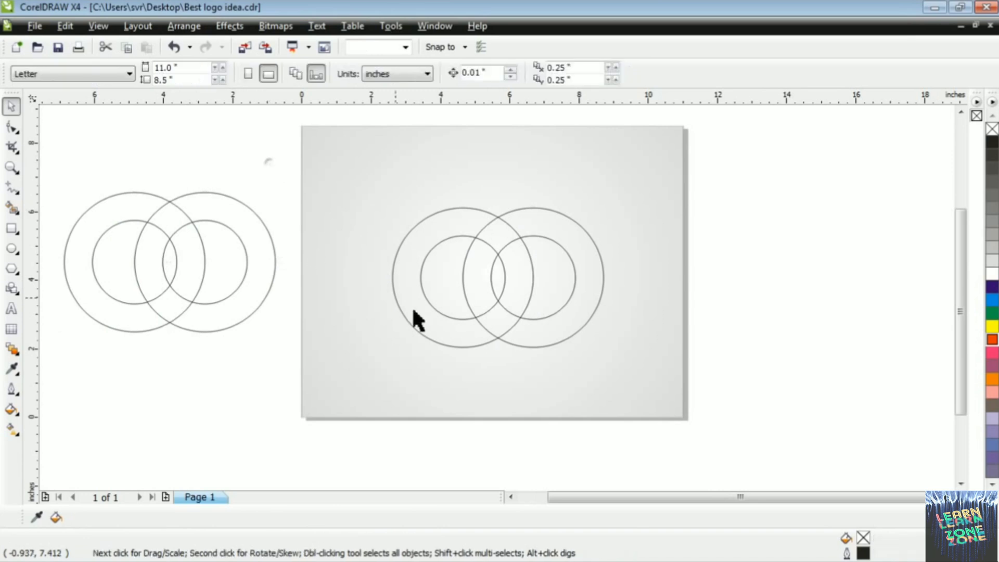
# - Create a Desert Blue piece in the lower overlap of the page's two rings with Smart Fill
pyautogui.click(527, 235)
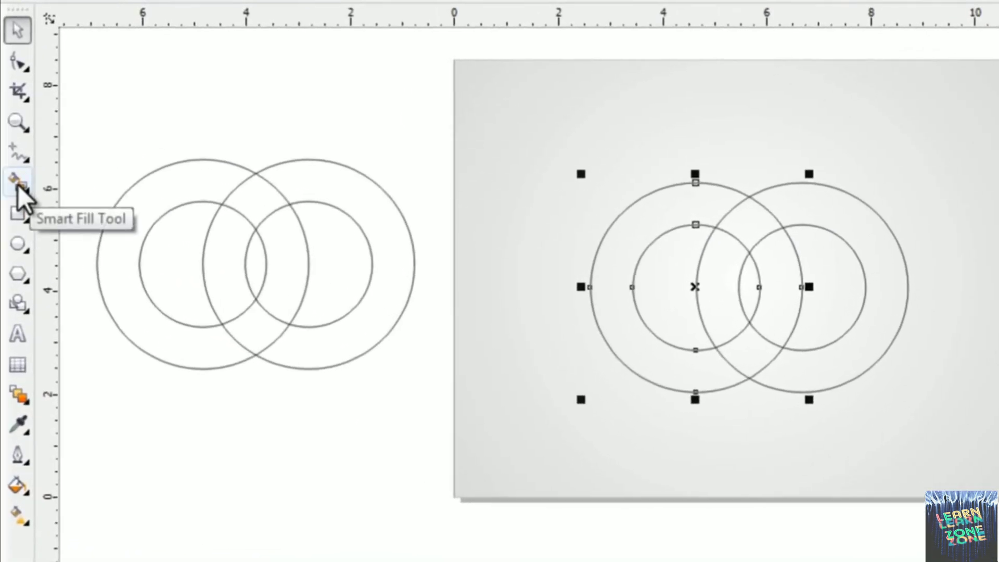
pyautogui.click(18, 185)
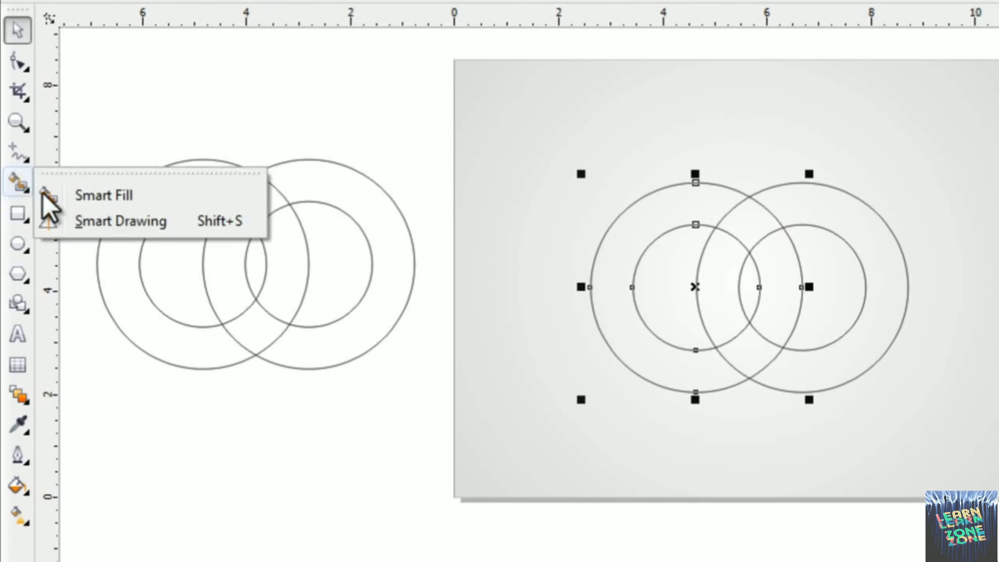
pyautogui.click(99, 196)
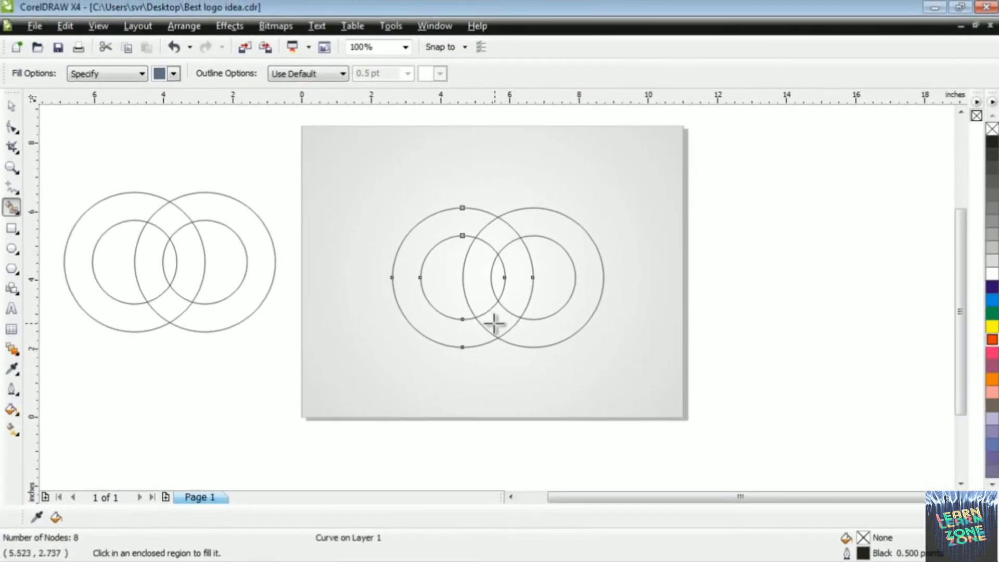
pyautogui.click(493, 324)
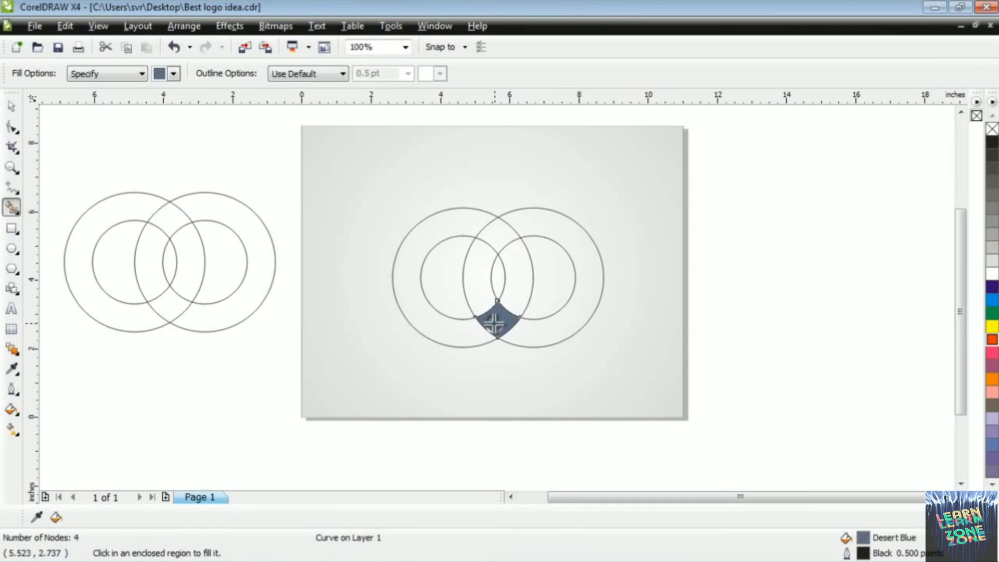
pyautogui.click(12, 108)
pyautogui.click(732, 339)
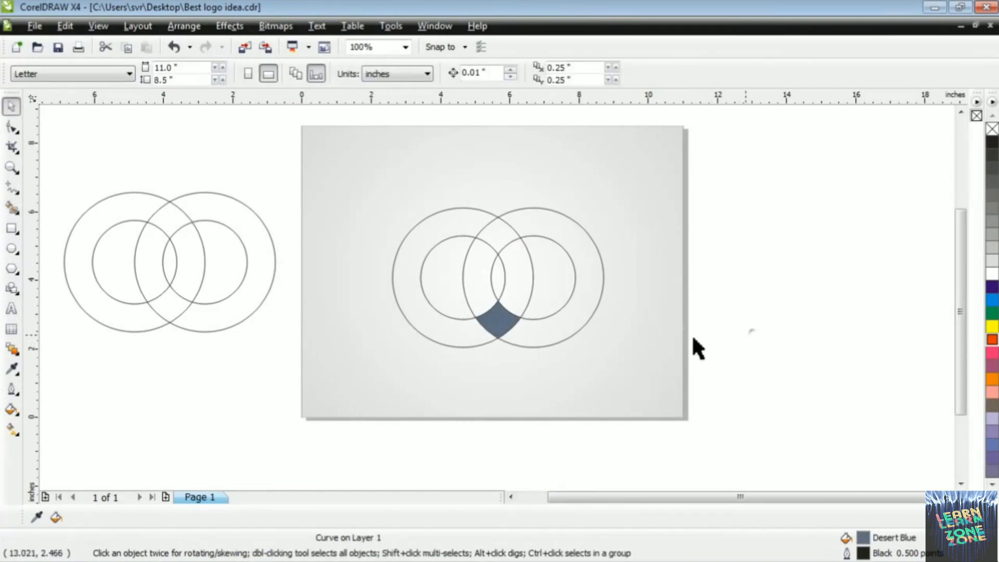
# - Fill the left ring on the page with Blue and the right ring with Cyan
pyautogui.click(429, 328)
pyautogui.click(992, 287)
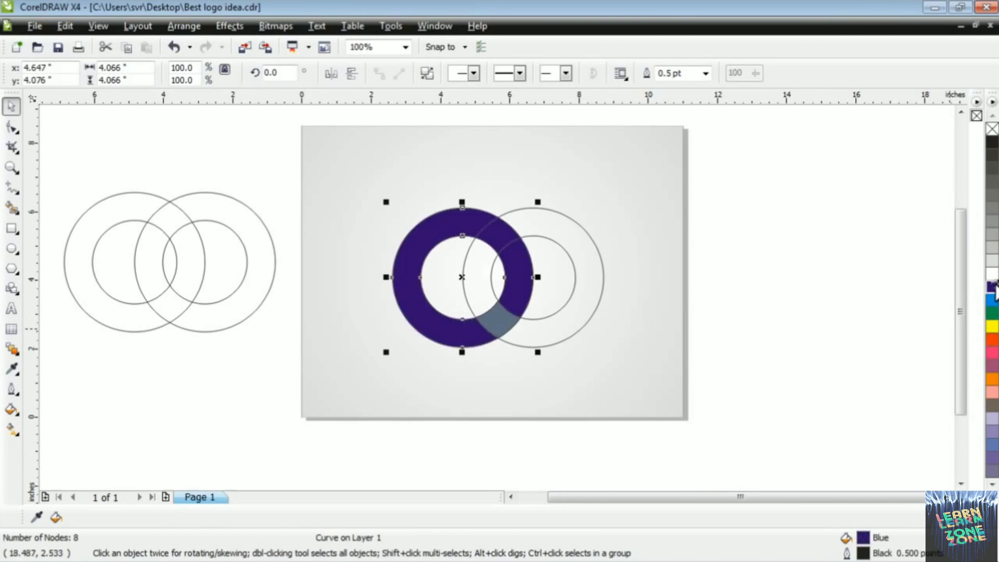
pyautogui.click(595, 277)
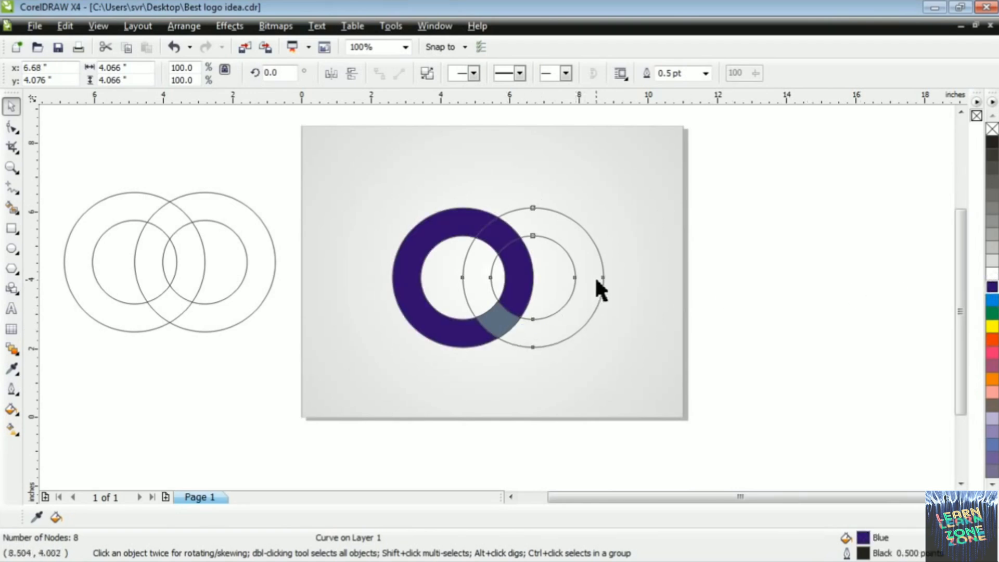
pyautogui.click(991, 300)
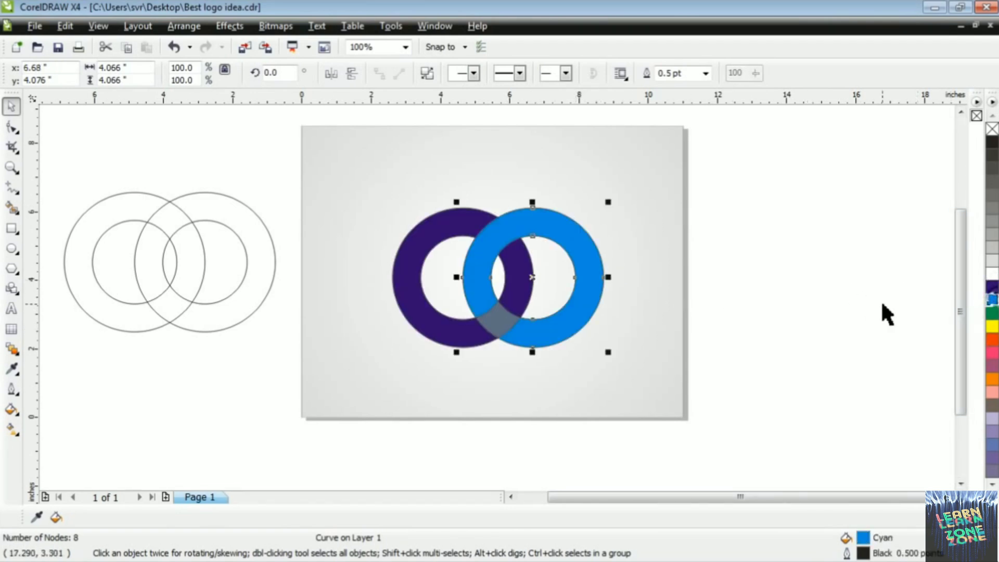
# - Fill the lower overlap piece with Blue to match the left ring
pyautogui.click(495, 279)
pyautogui.scroll(1, 495, 279)
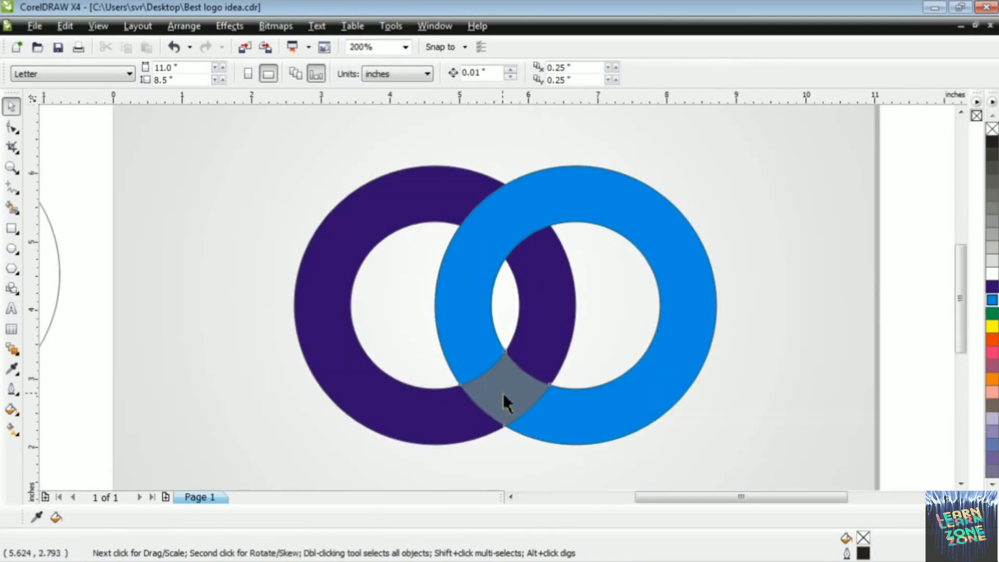
pyautogui.click(496, 321)
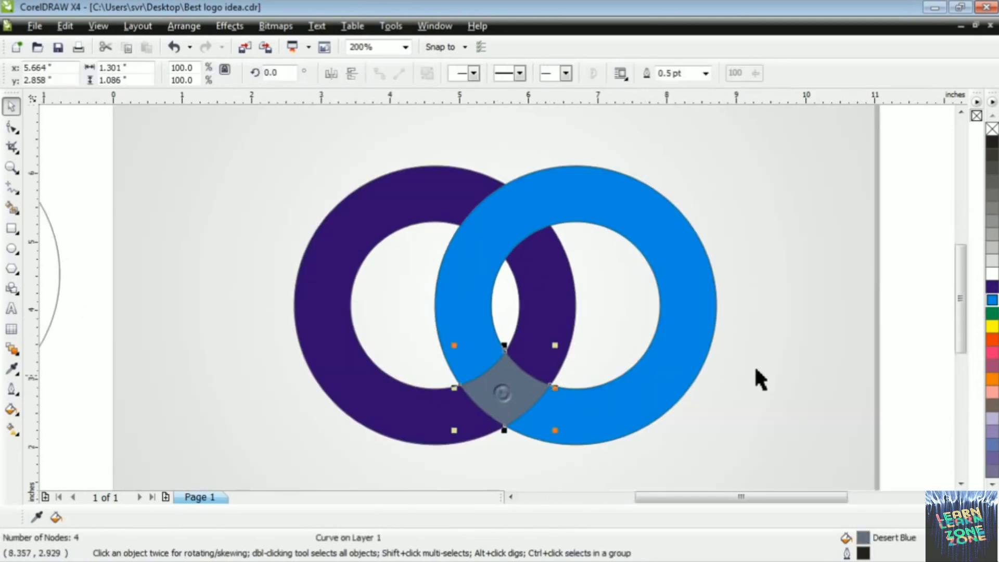
pyautogui.click(992, 287)
pyautogui.scroll(-1, 645, 308)
pyautogui.click(638, 282)
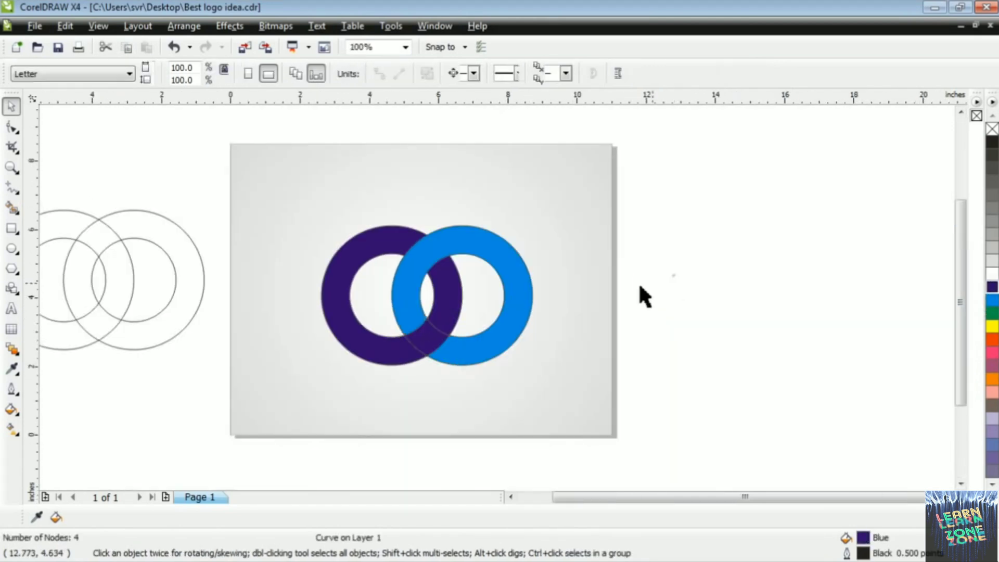
# - Remove the outline from both filled rings and the overlap piece
pyautogui.scroll(1, 459, 405)
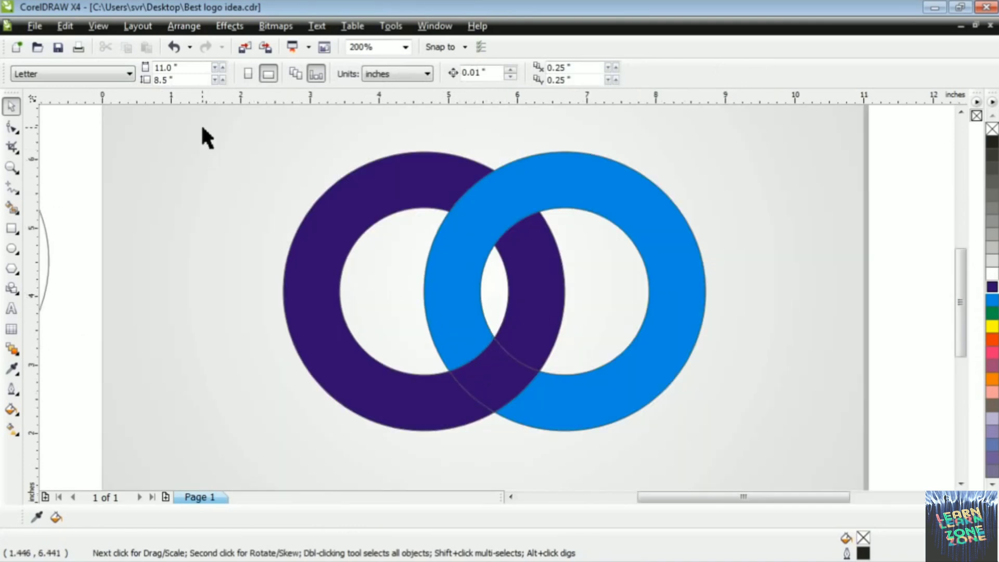
pyautogui.moveTo(201, 128); pyautogui.dragTo(726, 450)
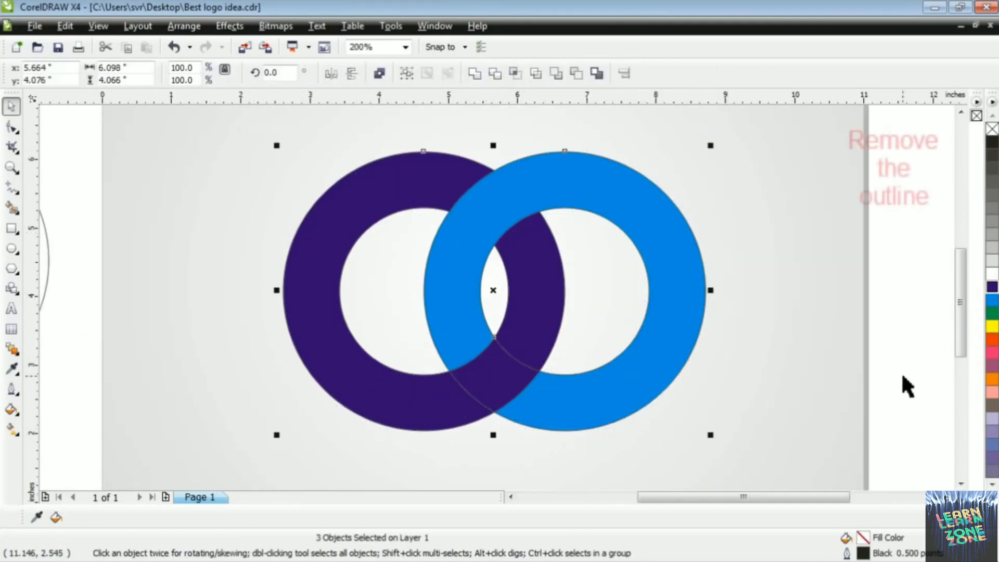
pyautogui.rightClick(992, 130)
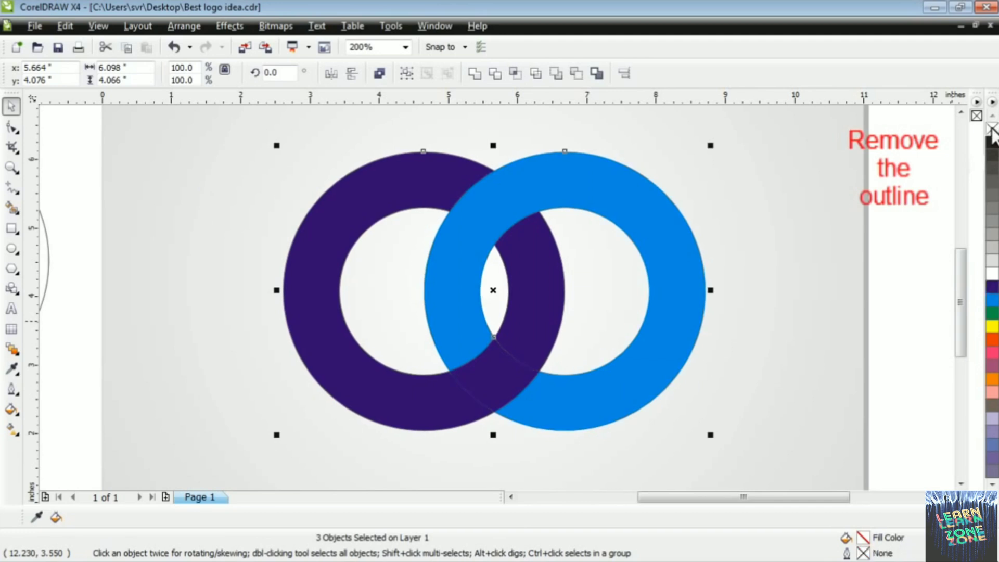
pyautogui.click(890, 263)
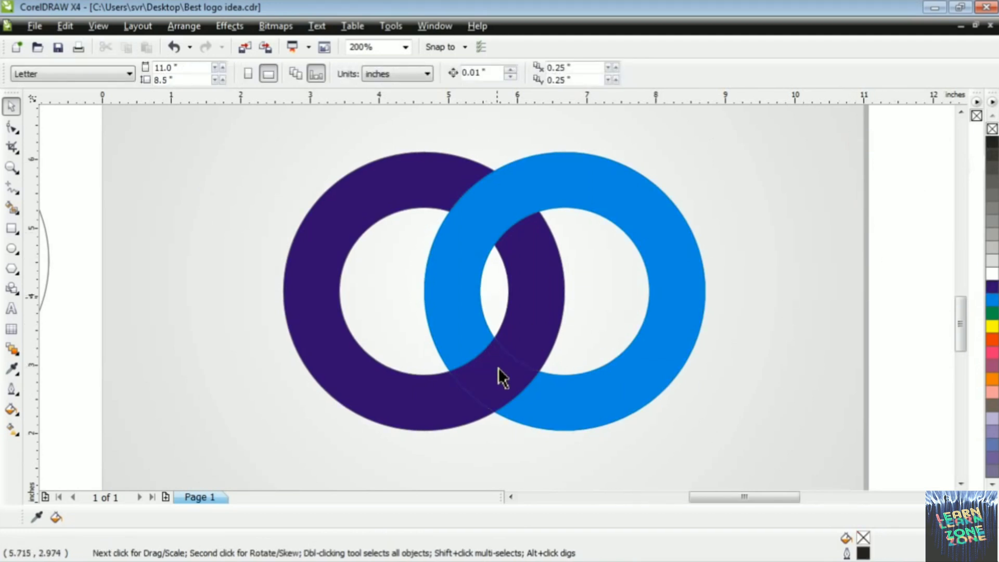
# - Bend the overlap piece's upper-right and lower-left edges slightly outward into the left ring with the Shape tool to cover the seams
pyautogui.scroll(1, 498, 367)
pyautogui.scroll(1, 517, 286)
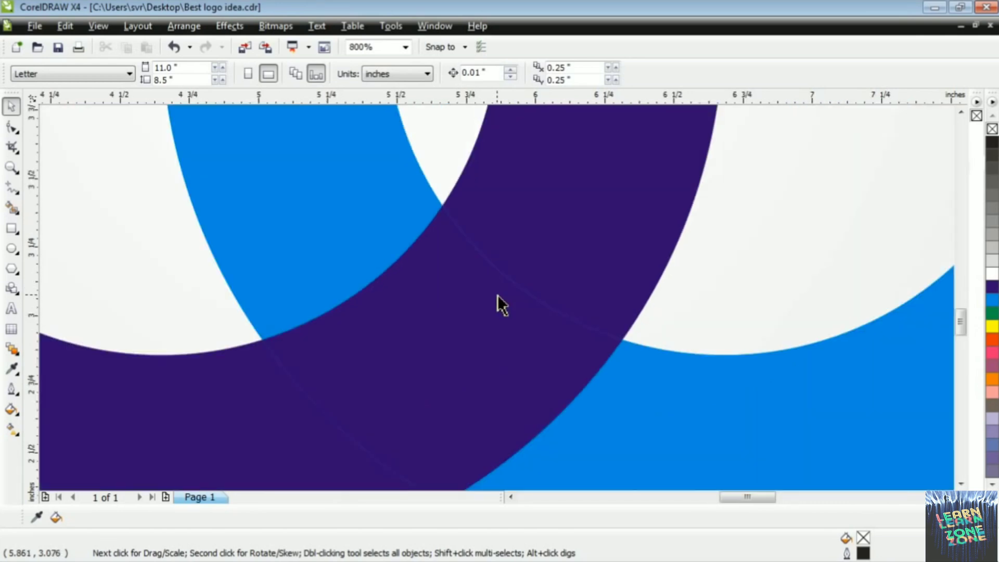
pyautogui.click(13, 128)
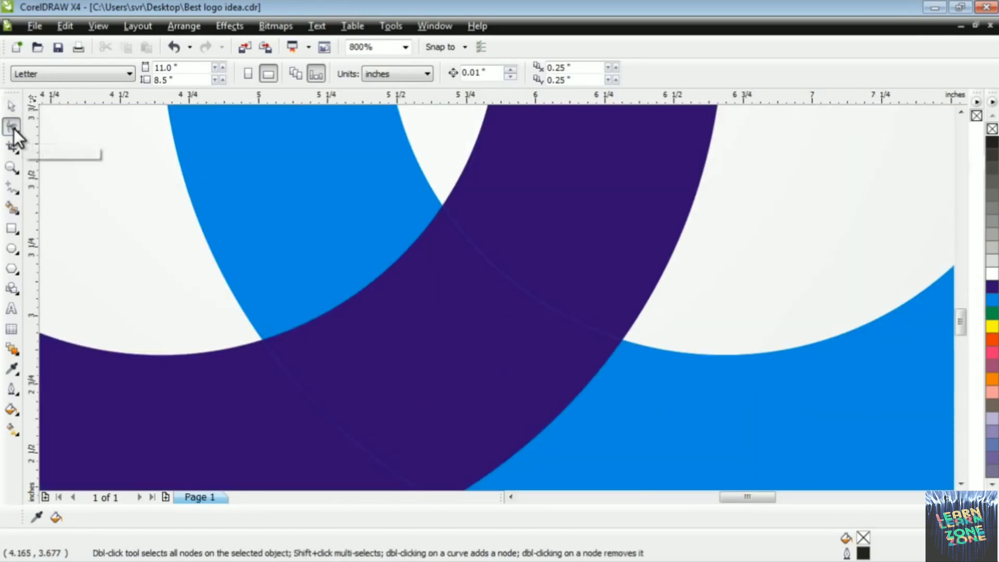
pyautogui.click(529, 295)
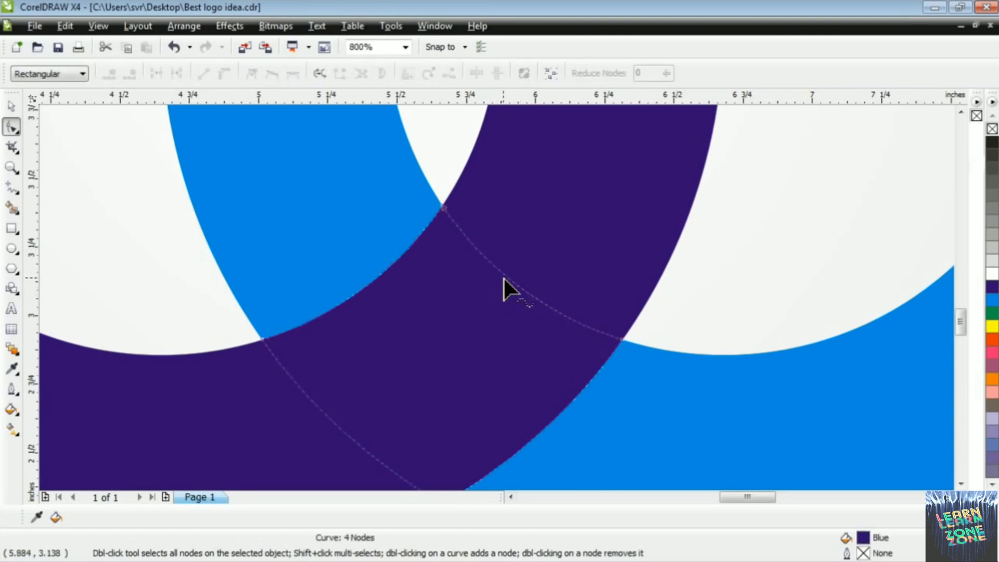
pyautogui.moveTo(513, 281); pyautogui.dragTo(520, 278)
pyautogui.moveTo(341, 428); pyautogui.dragTo(335, 433)
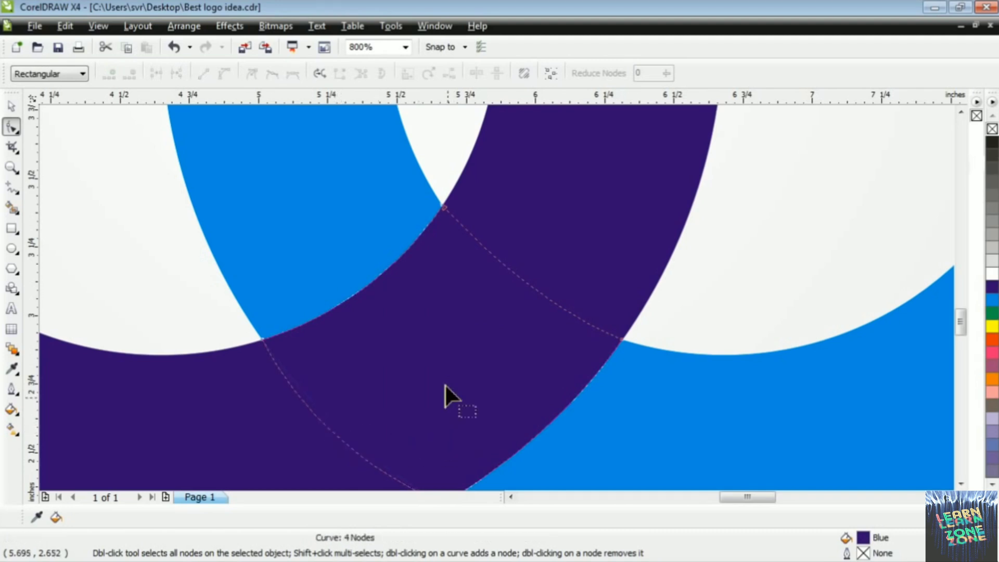
pyautogui.click(11, 107)
pyautogui.scroll(-3, 494, 295)
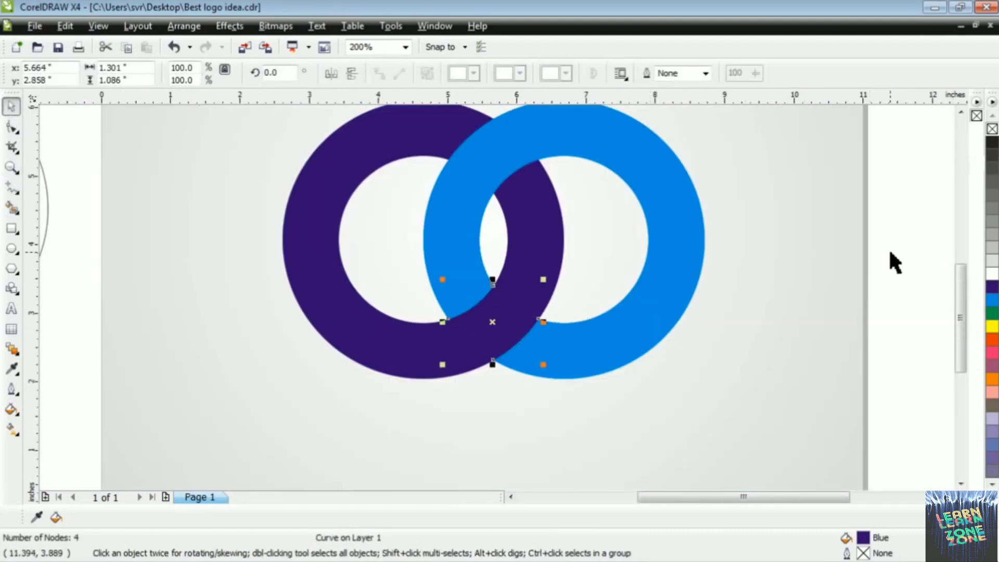
pyautogui.click(888, 247)
pyautogui.scroll(-1, 657, 288)
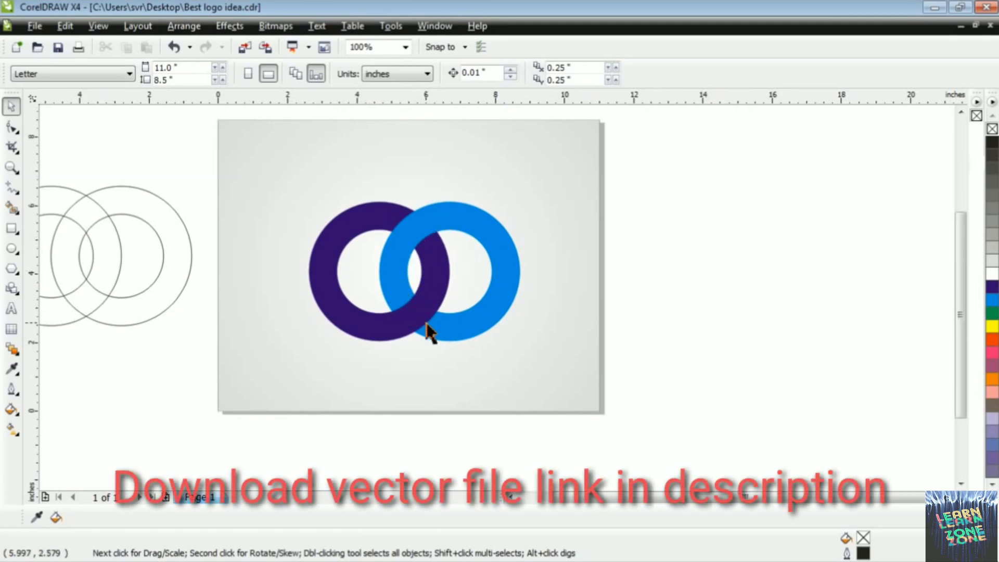
# - Duplicate both rings and their overlap piece, offsetting the copies slightly up and left of the originals
pyautogui.scroll(1, 419, 283)
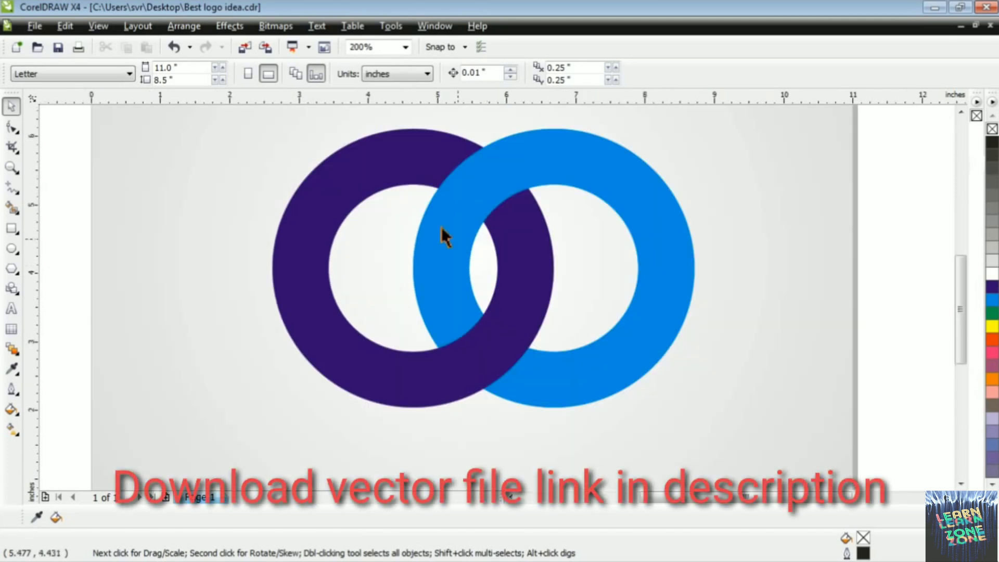
pyautogui.moveTo(232, 127); pyautogui.dragTo(700, 422)
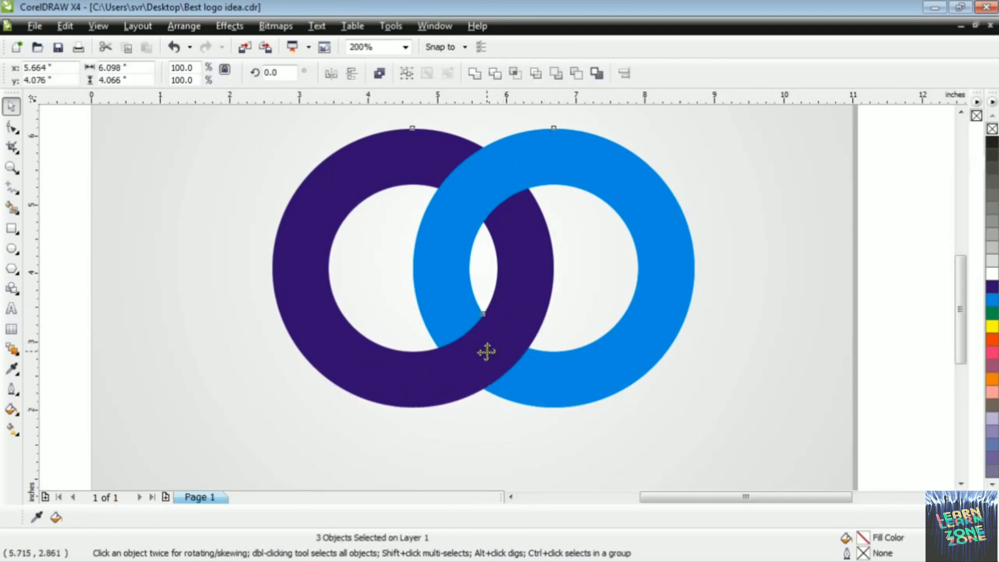
pyautogui.moveTo(486, 351); pyautogui.dragTo(479, 339)
# - Fill the original overlap piece and both original rings behind the copies with 60% Black as a shadow
pyautogui.click(484, 390)
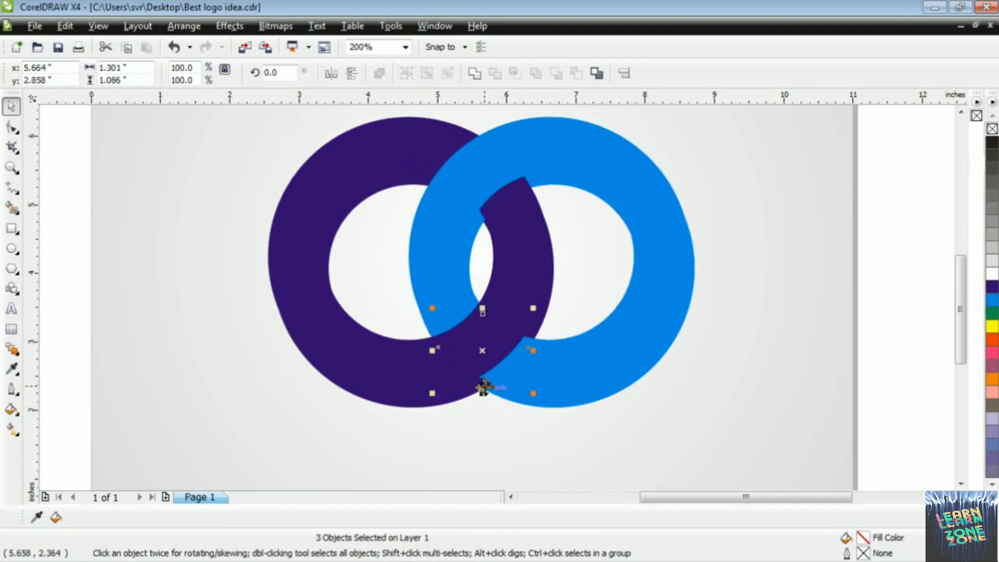
pyautogui.keyDown('shift'); pyautogui.click(462, 399); pyautogui.keyUp('shift')
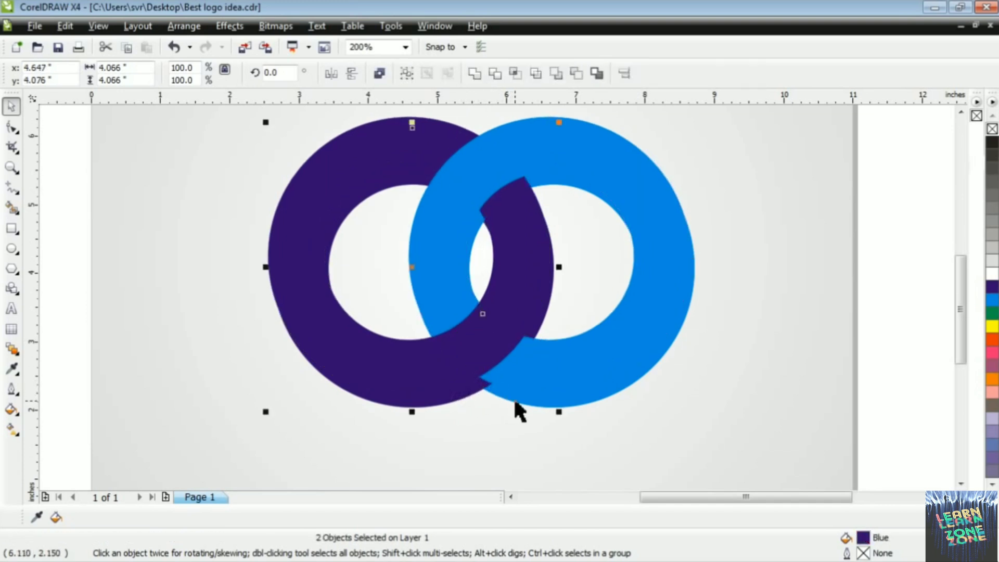
pyautogui.keyDown('shift'); pyautogui.click(515, 402); pyautogui.keyUp('shift')
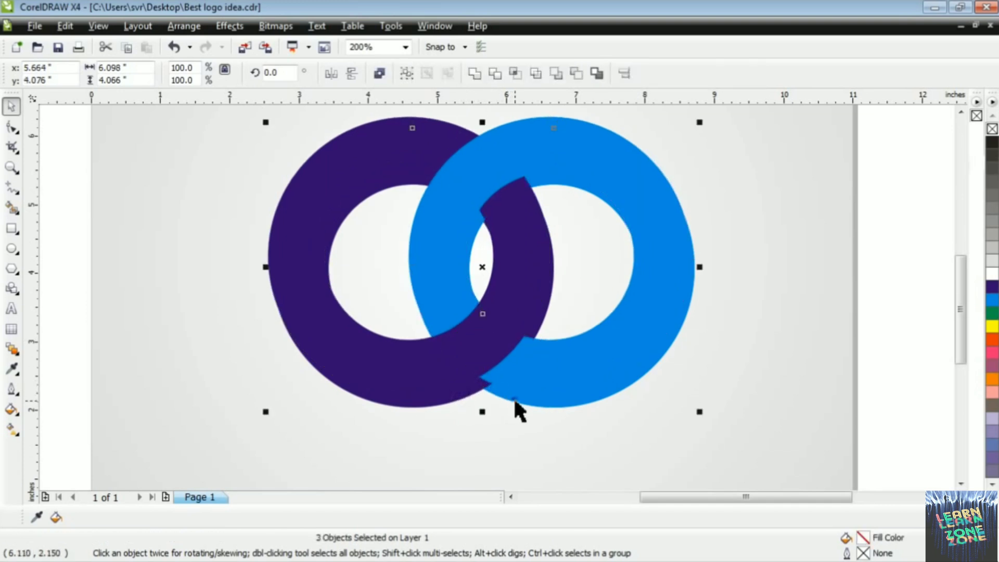
pyautogui.click(992, 202)
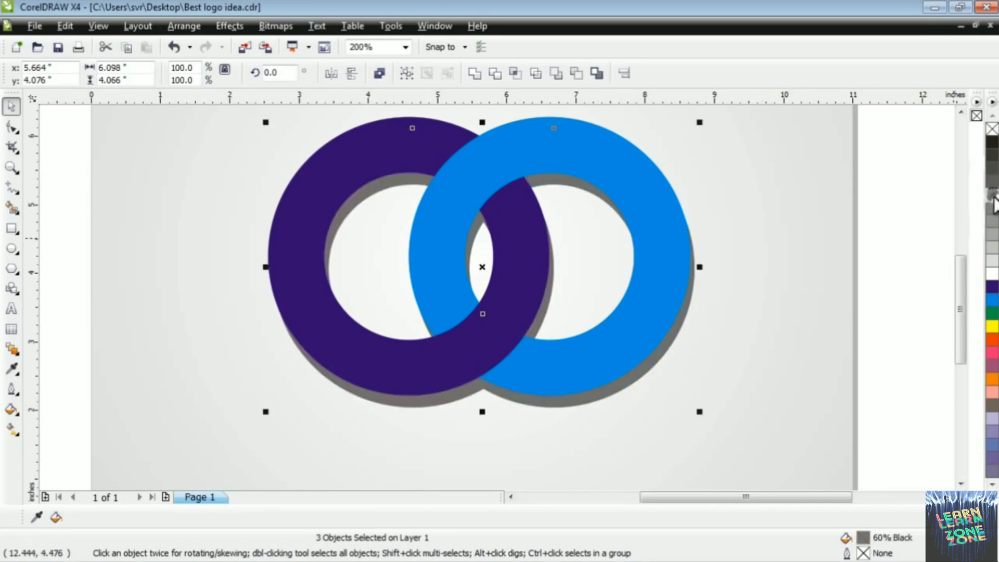
pyautogui.click(888, 194)
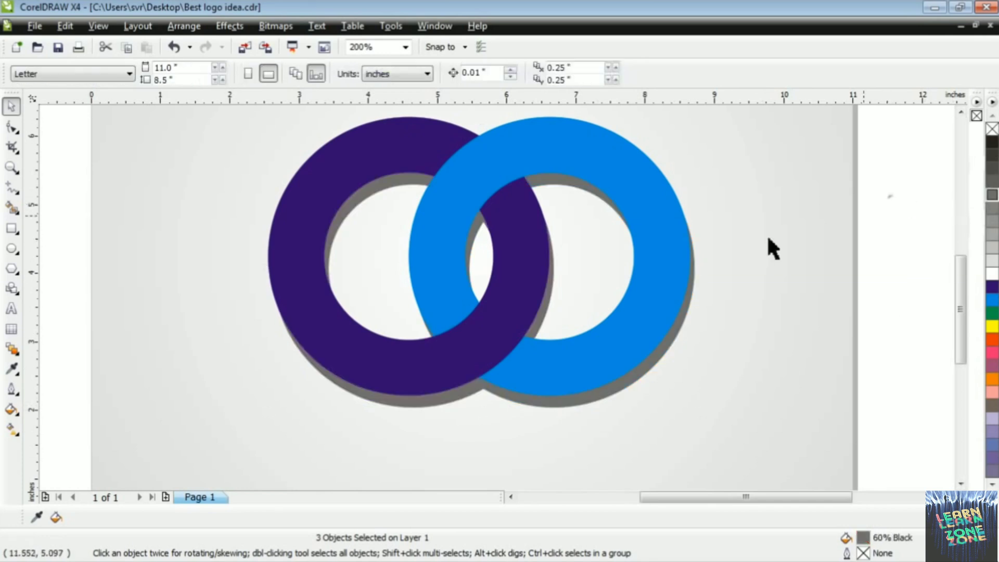
# - Scale the rings and their shadow together to about 62% and move them up about 0.27 inches
pyautogui.scroll(-2, 767, 233)
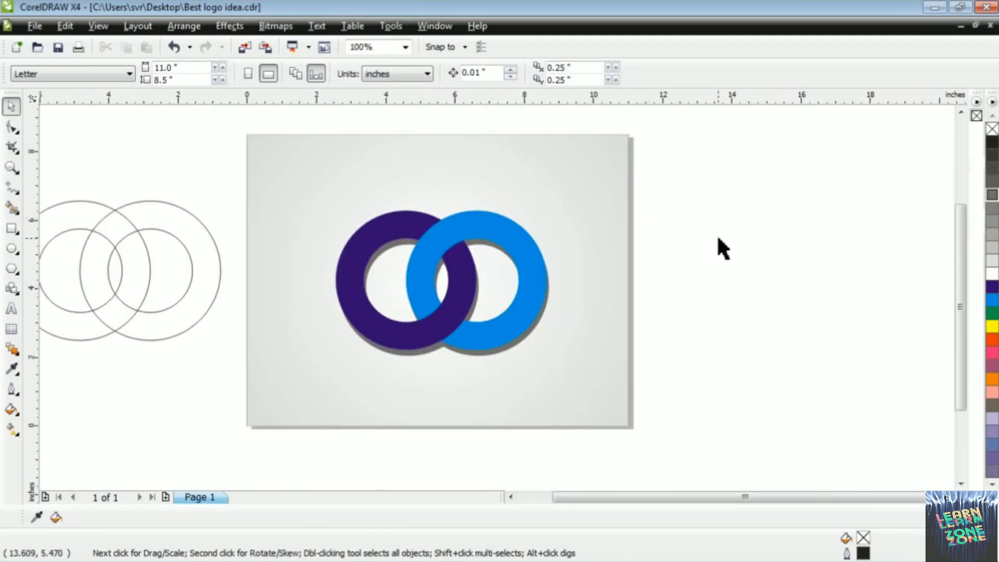
pyautogui.moveTo(293, 188); pyautogui.dragTo(514, 333)
pyautogui.moveTo(457, 295); pyautogui.dragTo(457, 286)
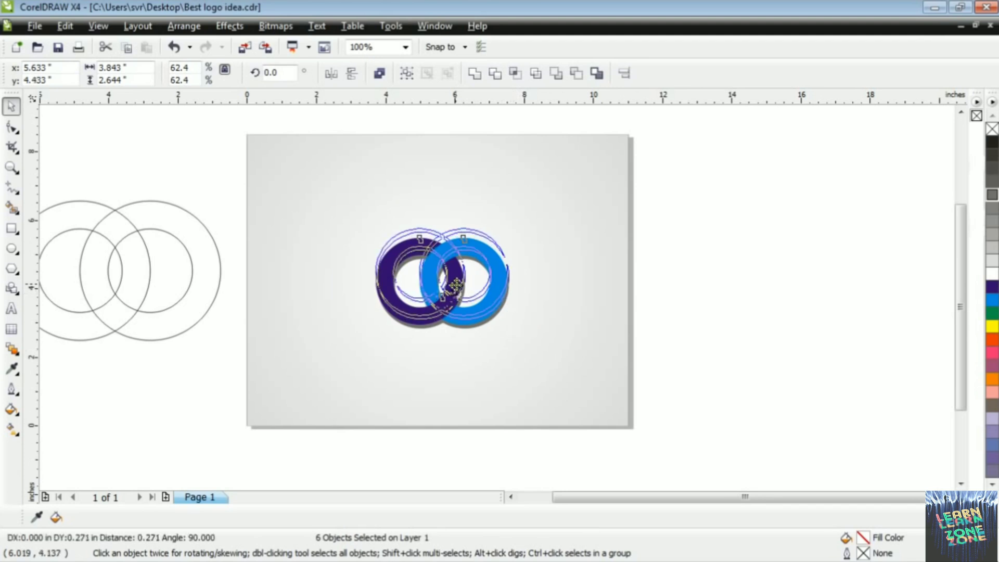
# - Add the bold Arial text "SAMPLE TEX" below the rings, enlarged to about 75 pt and centred under them
pyautogui.click(11, 310)
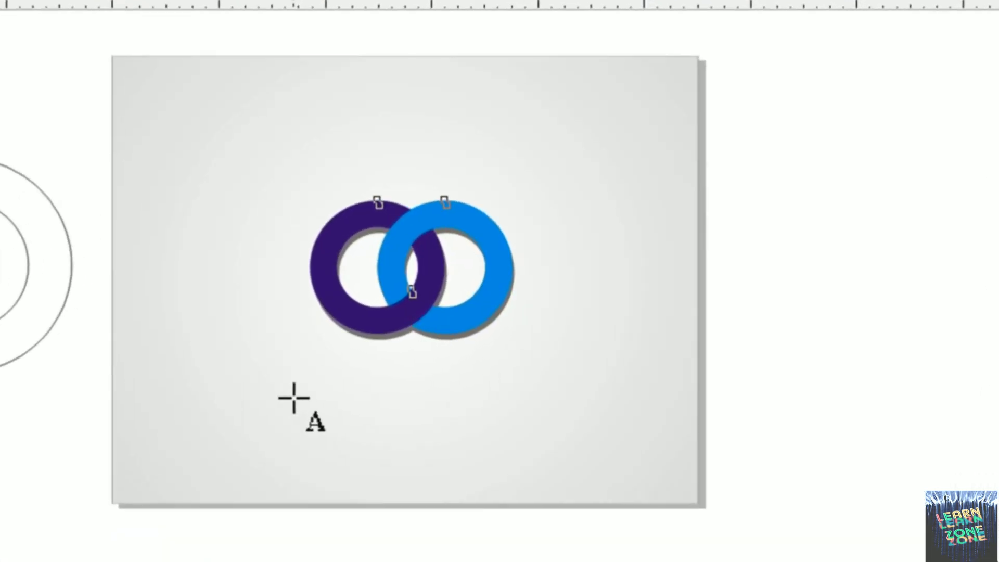
pyautogui.click(265, 389)
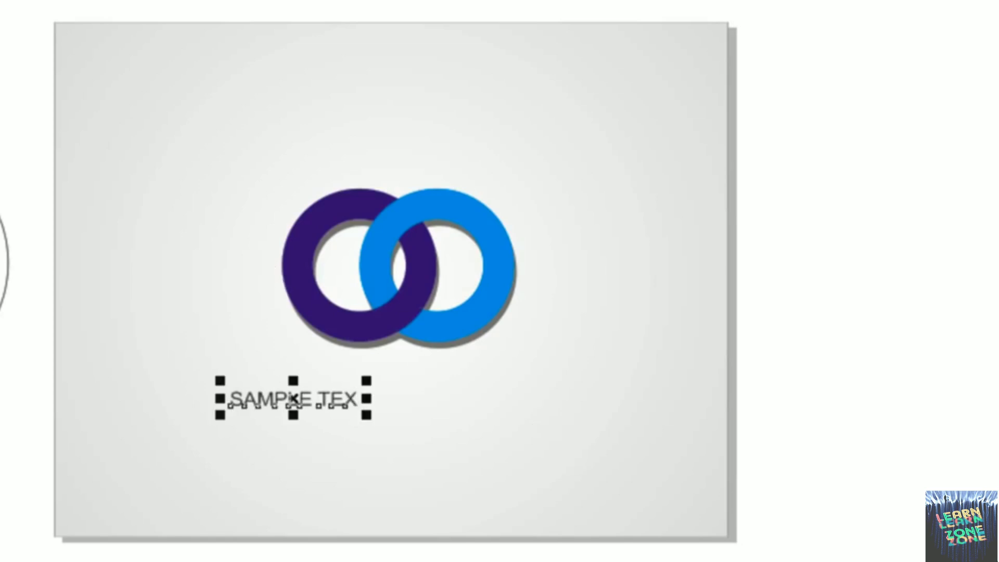
pyautogui.moveTo(368, 416); pyautogui.dragTo(457, 451)
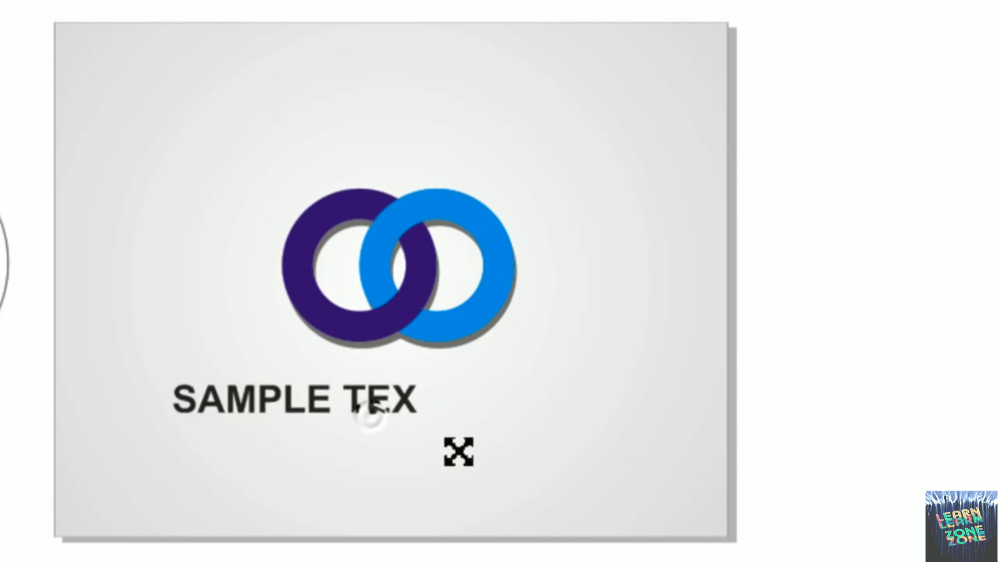
pyautogui.moveTo(392, 403); pyautogui.dragTo(491, 410)
pyautogui.moveTo(557, 436); pyautogui.dragTo(607, 446)
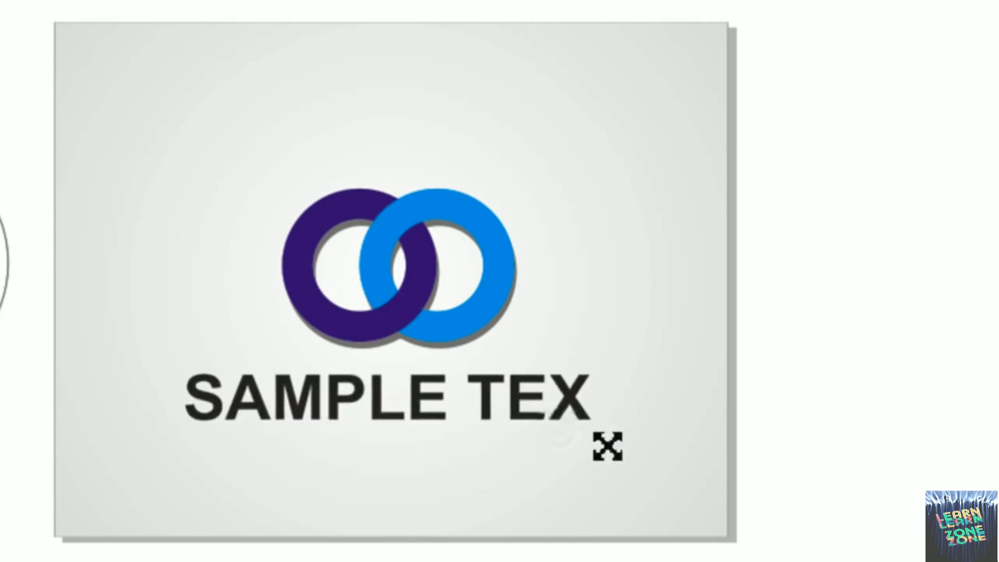
pyautogui.moveTo(522, 399); pyautogui.dragTo(527, 403)
# - Complete the wording under the rings as "SAMPLE TEXT" and fill the text with Blue
pyautogui.press('F8')
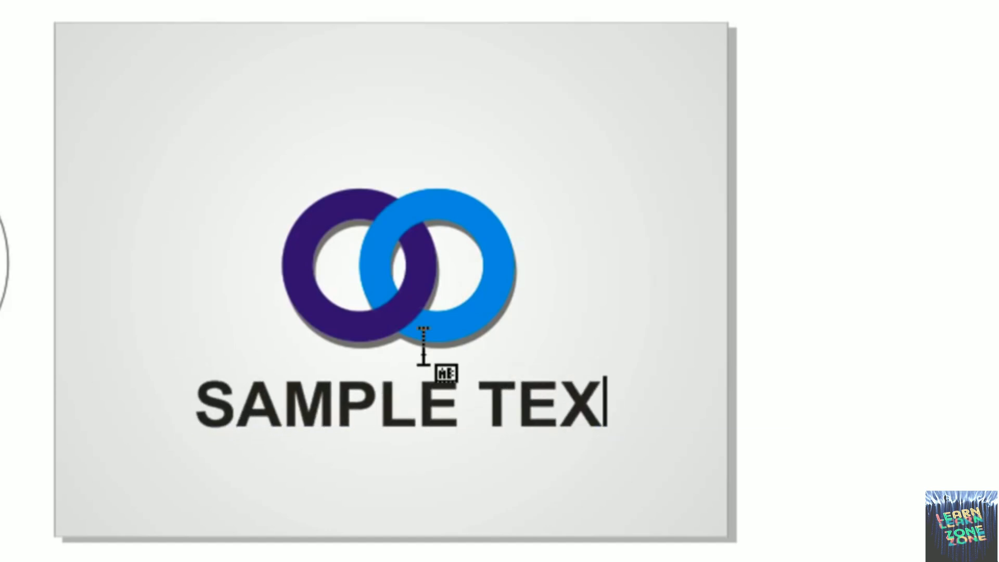
pyautogui.write('T')
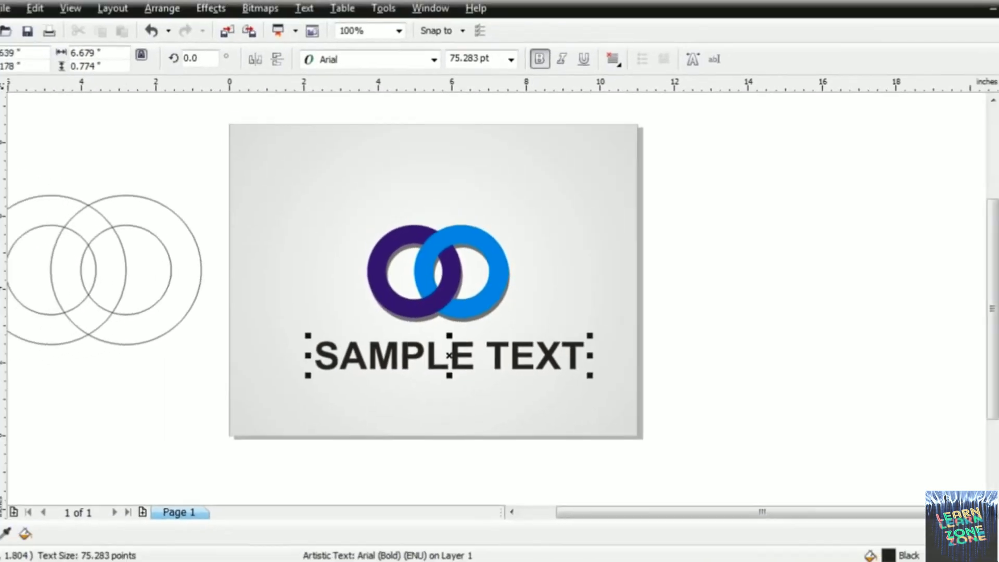
pyautogui.hotkey('ctrl', 'space')
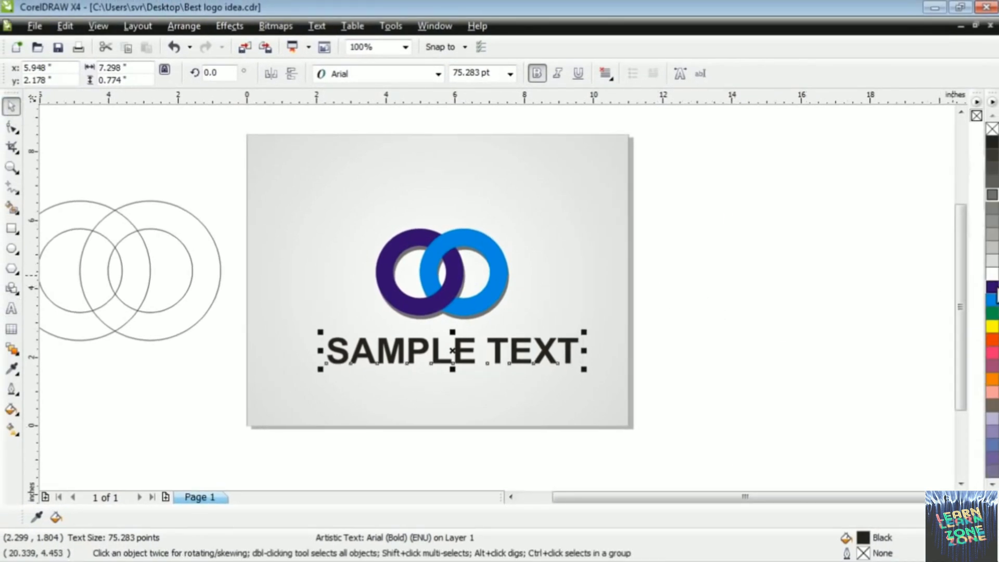
pyautogui.click(688, 276)
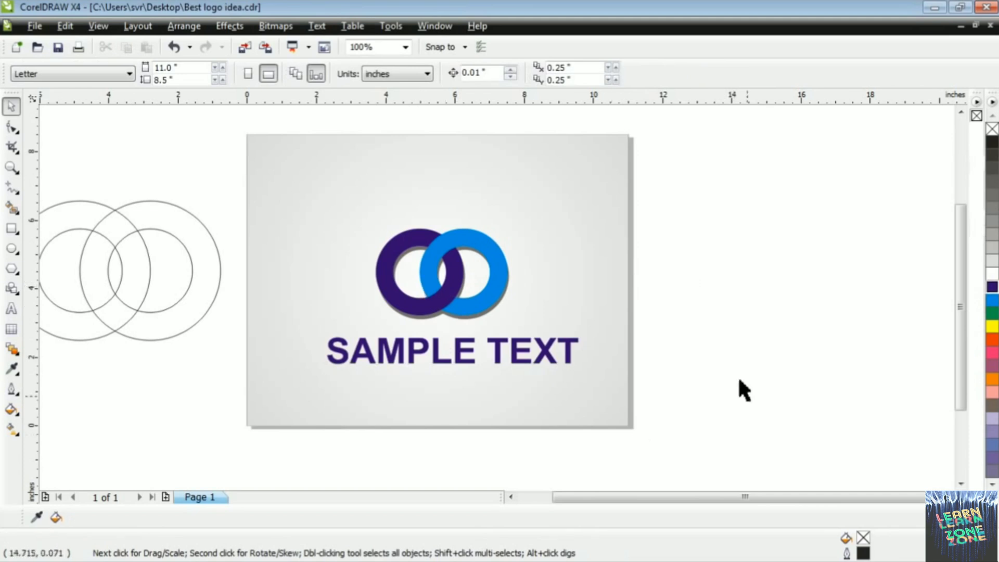
# - Move the finished logo and its text off the page into the empty area to the right
pyautogui.scroll(-1, 436, 252)
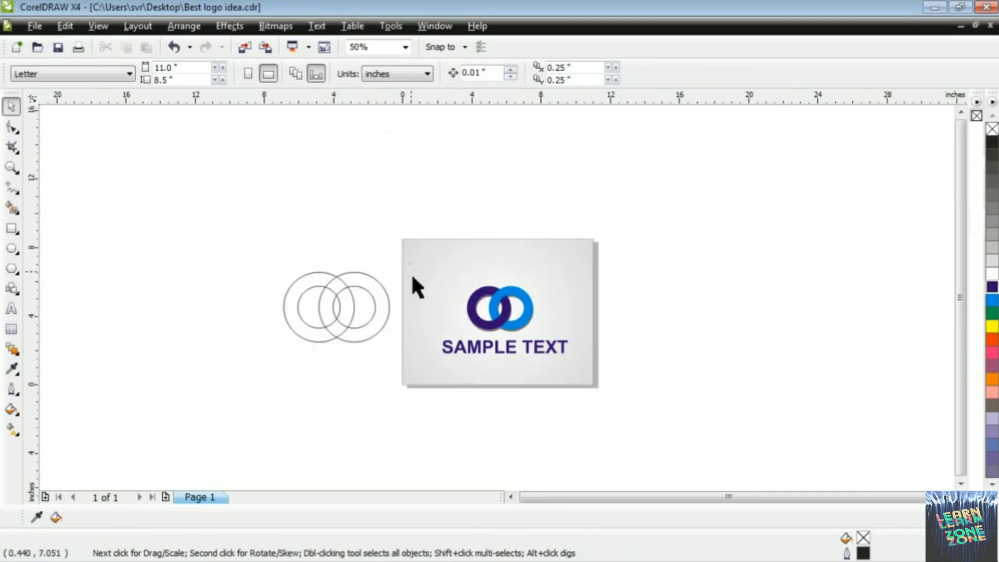
pyautogui.moveTo(411, 277); pyautogui.dragTo(586, 394)
pyautogui.moveTo(502, 310); pyautogui.dragTo(689, 312)
# - Move the unfilled ring outlines onto the page, scale them to about 66%, and place them slightly below the page's middle
pyautogui.moveTo(228, 248); pyautogui.dragTo(419, 368)
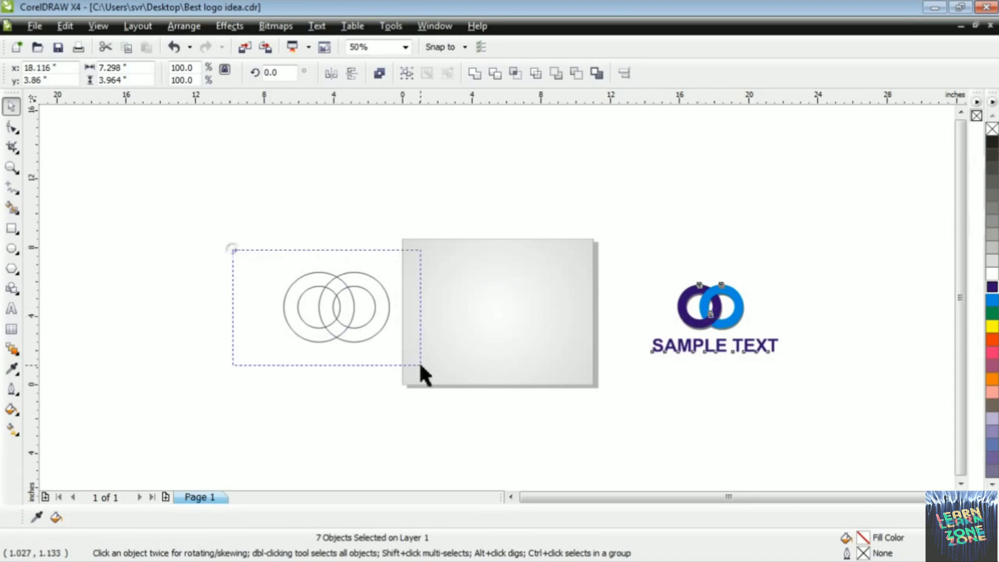
pyautogui.moveTo(380, 307); pyautogui.dragTo(549, 320)
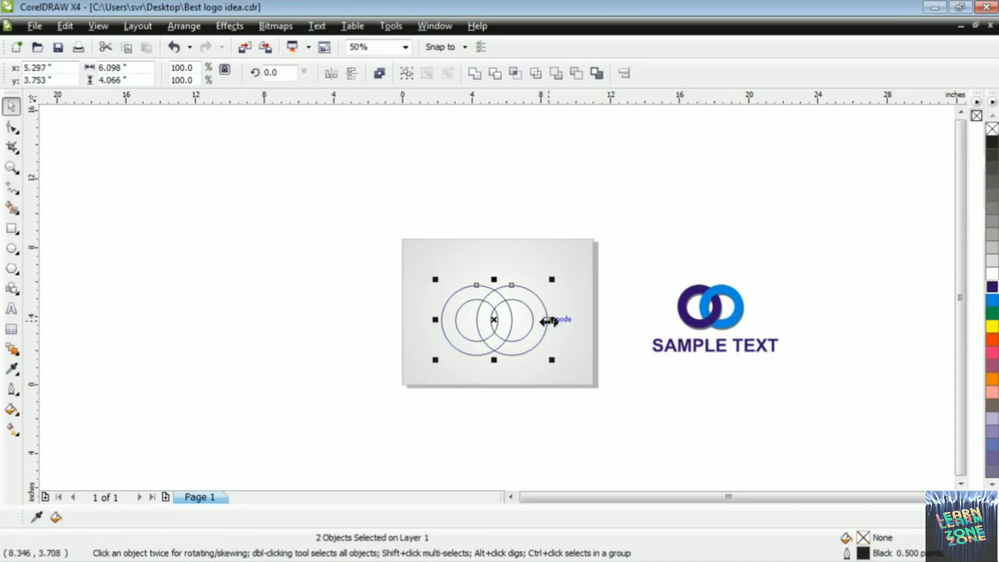
pyautogui.scroll(1, 549, 321)
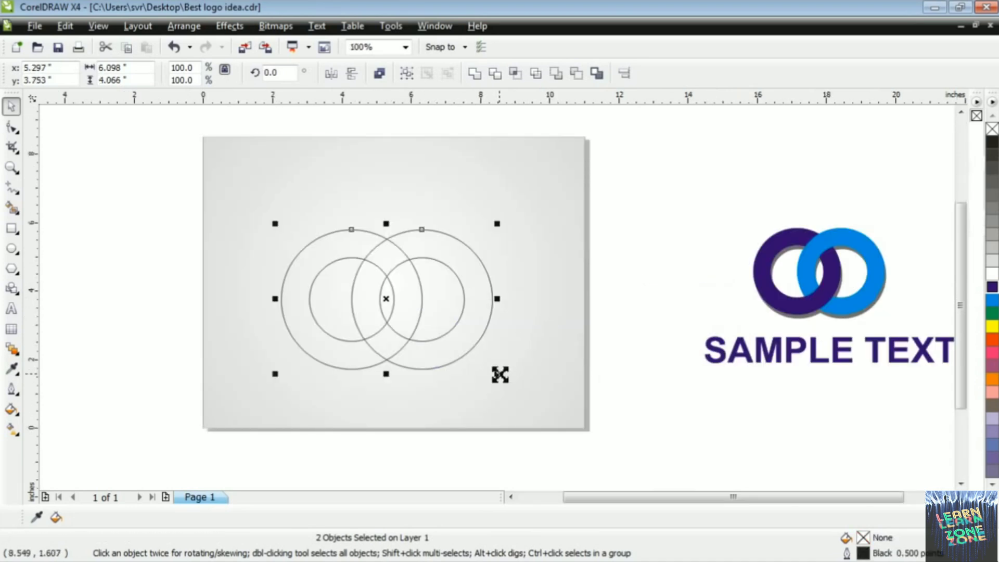
pyautogui.moveTo(499, 374); pyautogui.dragTo(459, 358)
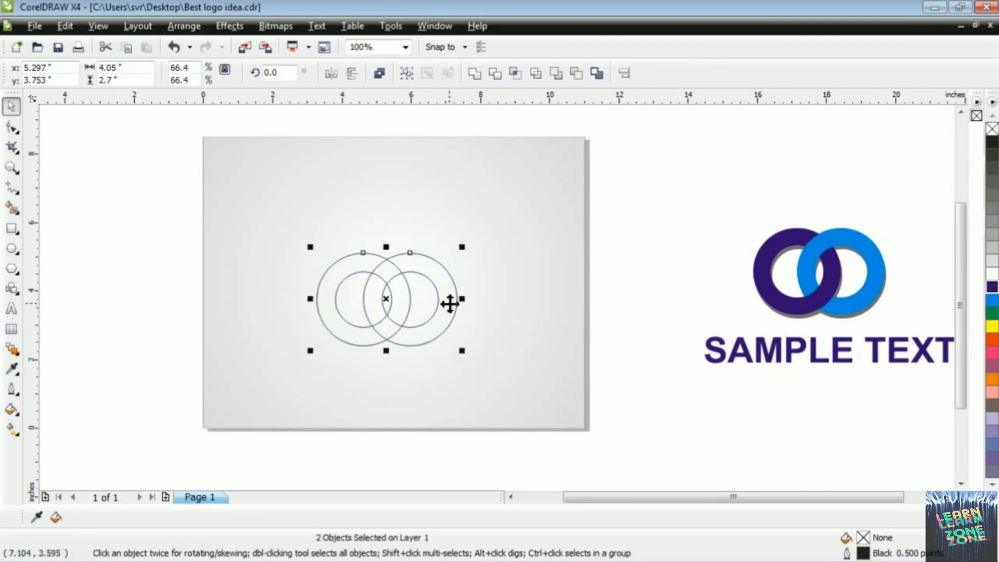
pyautogui.moveTo(450, 304); pyautogui.dragTo(460, 326)
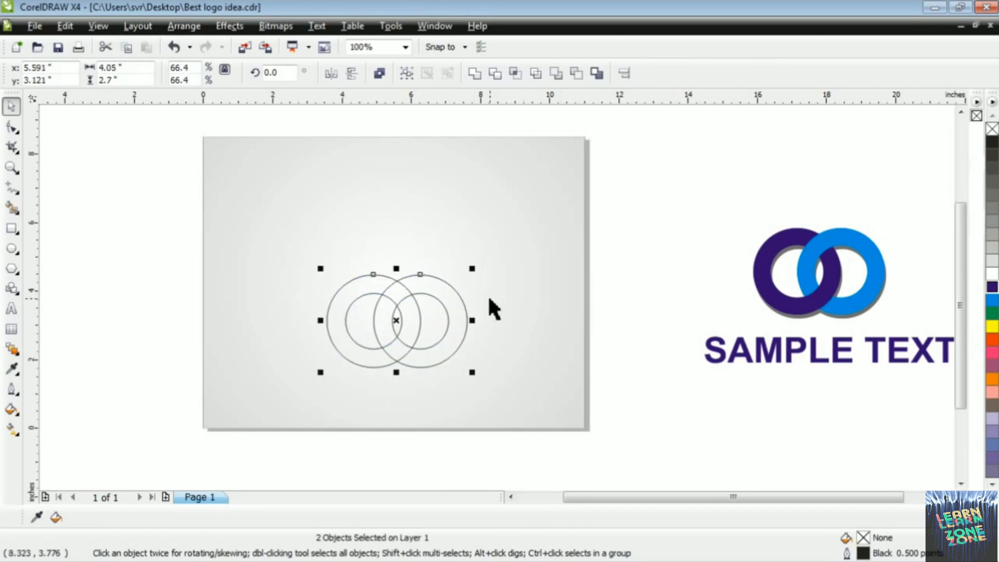
# - Create filled pieces from the lower and upper overlaps of the two rings with Smart Fill
pyautogui.scroll(1, 439, 318)
pyautogui.click(831, 244)
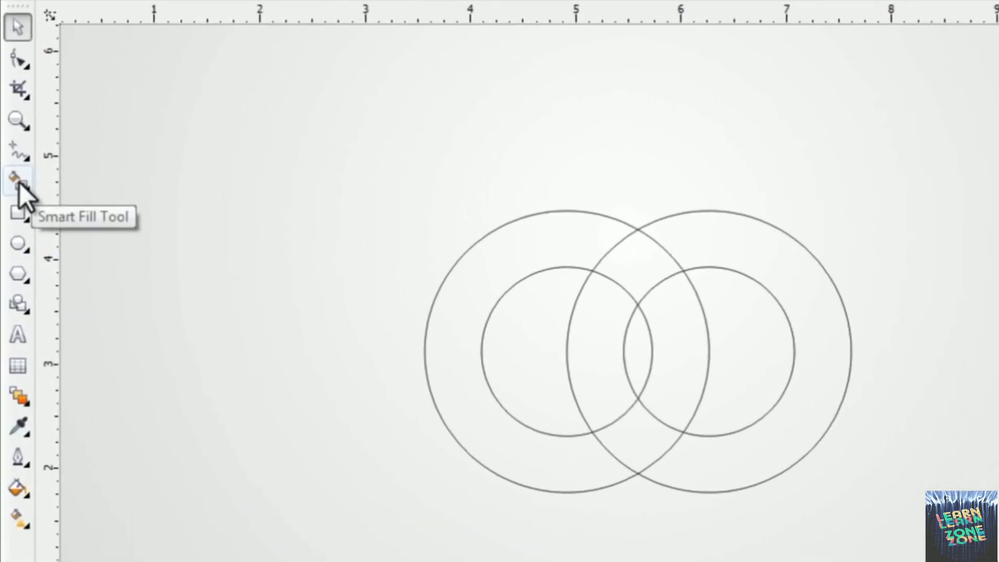
pyautogui.click(20, 182)
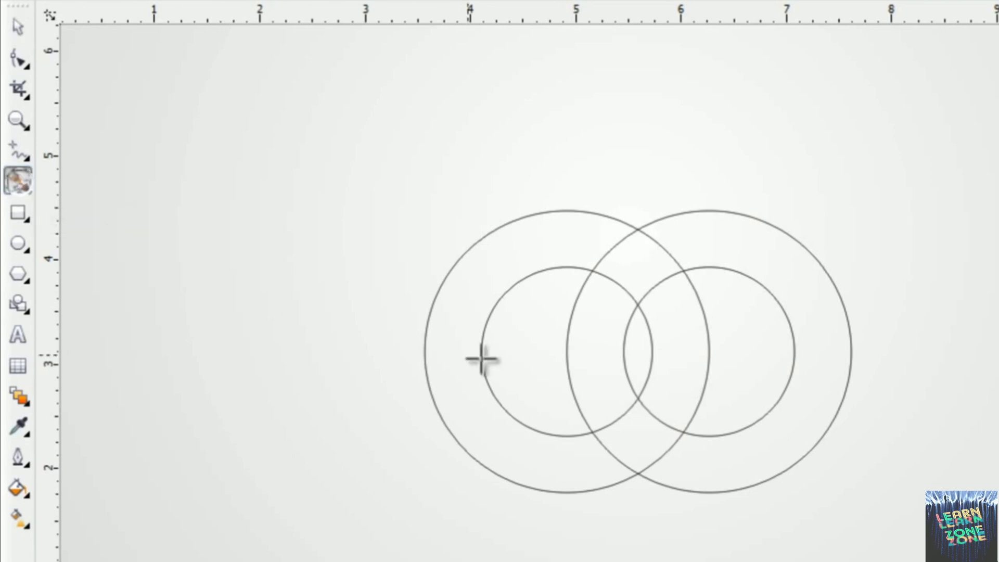
pyautogui.click(636, 435)
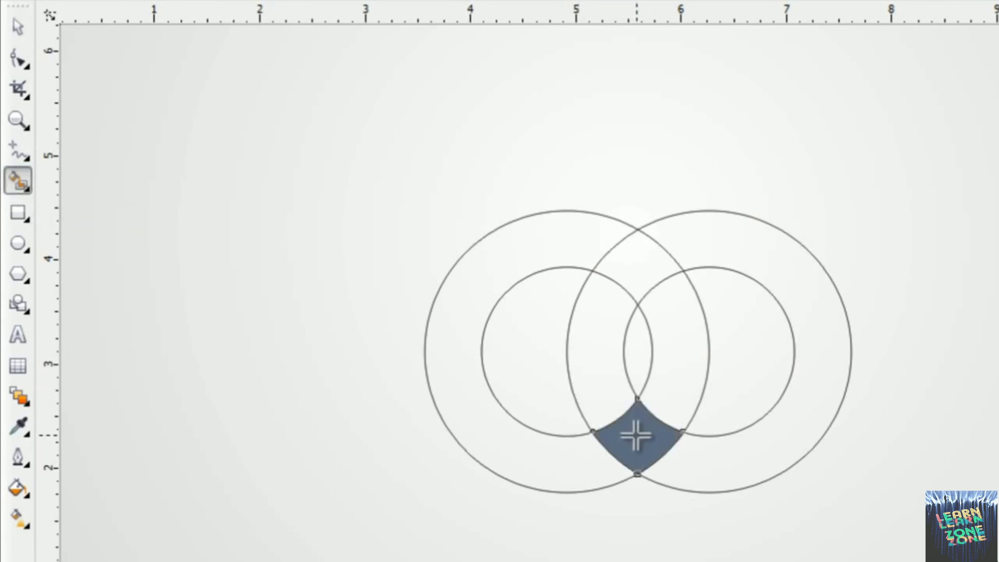
pyautogui.click(642, 272)
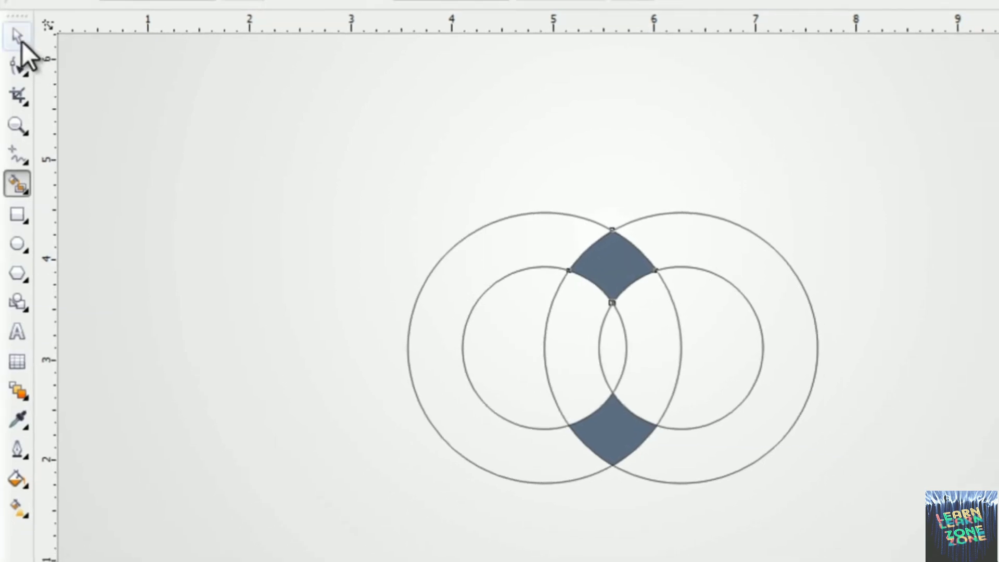
pyautogui.click(21, 40)
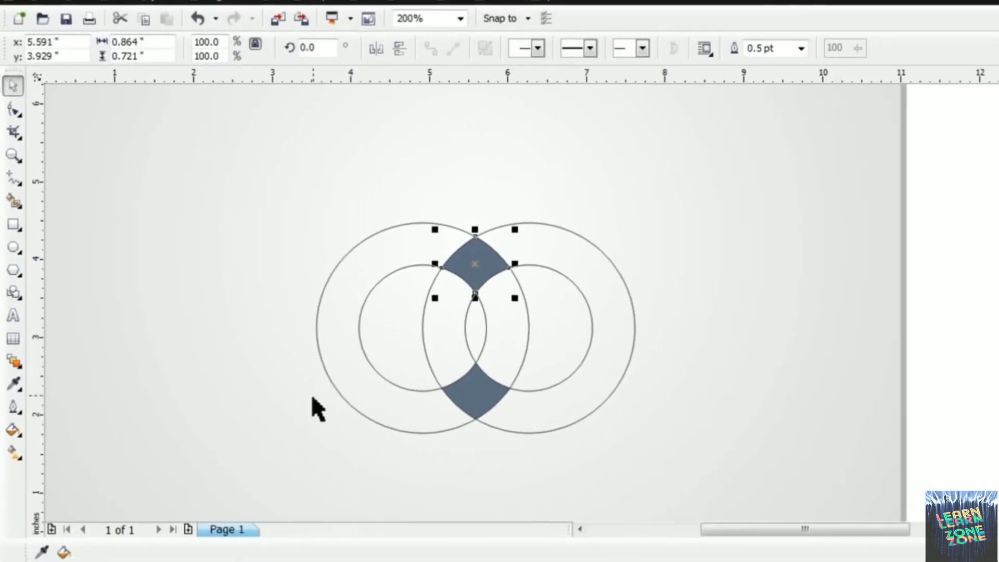
# - Apply a linear fountain fill from Blue at the top to Cyan at the bottom of the upper overlap piece
pyautogui.click(613, 429)
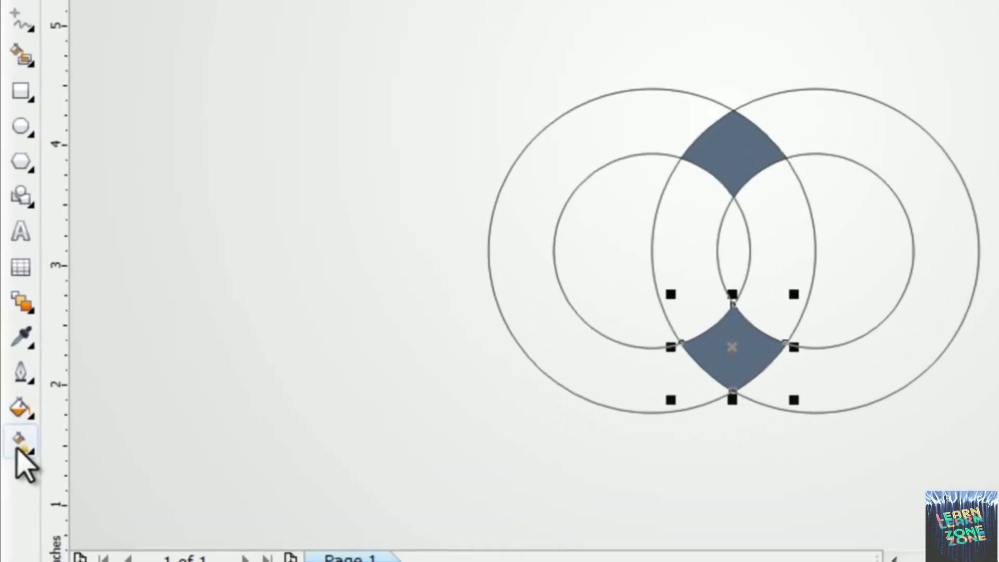
pyautogui.click(13, 430)
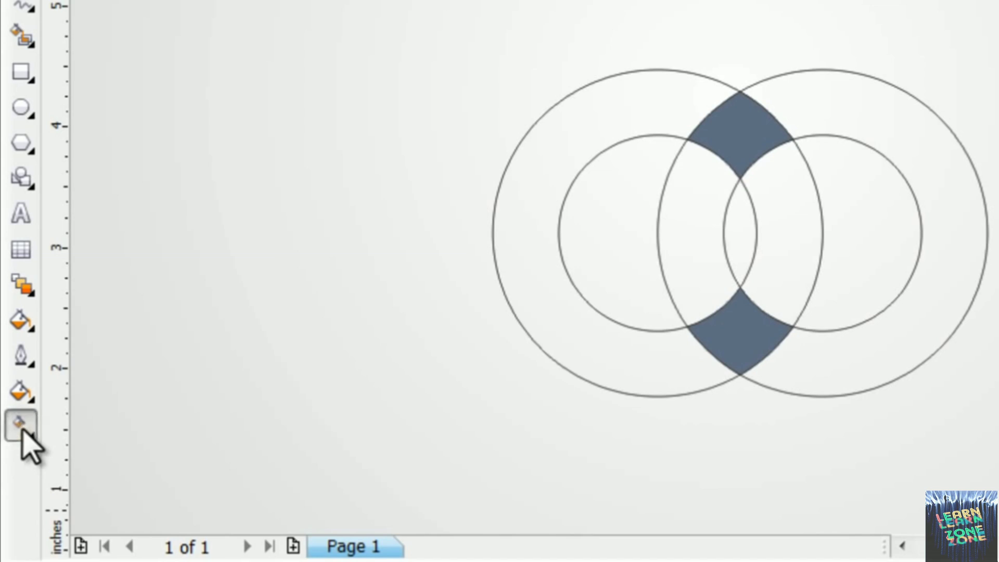
pyautogui.click(23, 432)
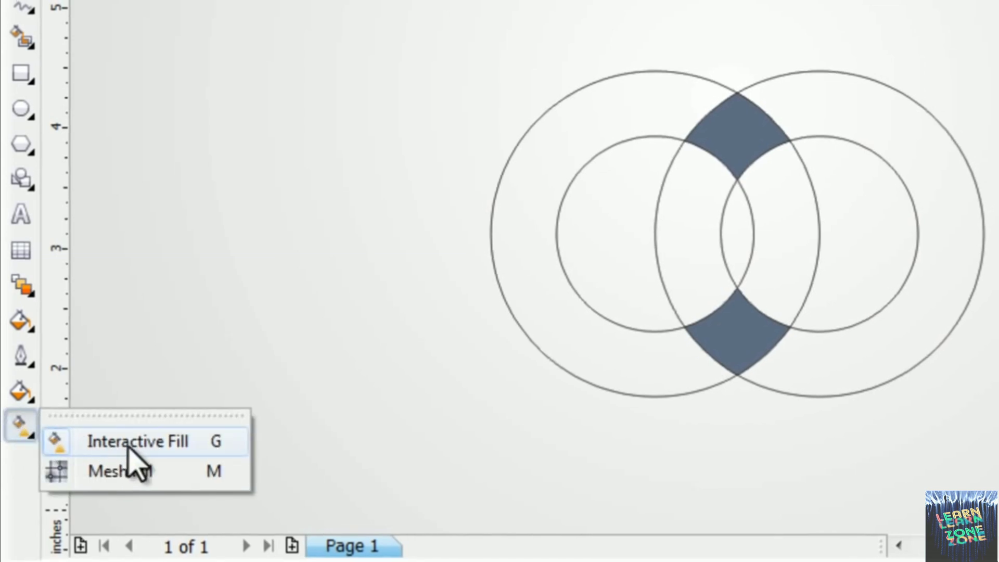
pyautogui.click(130, 443)
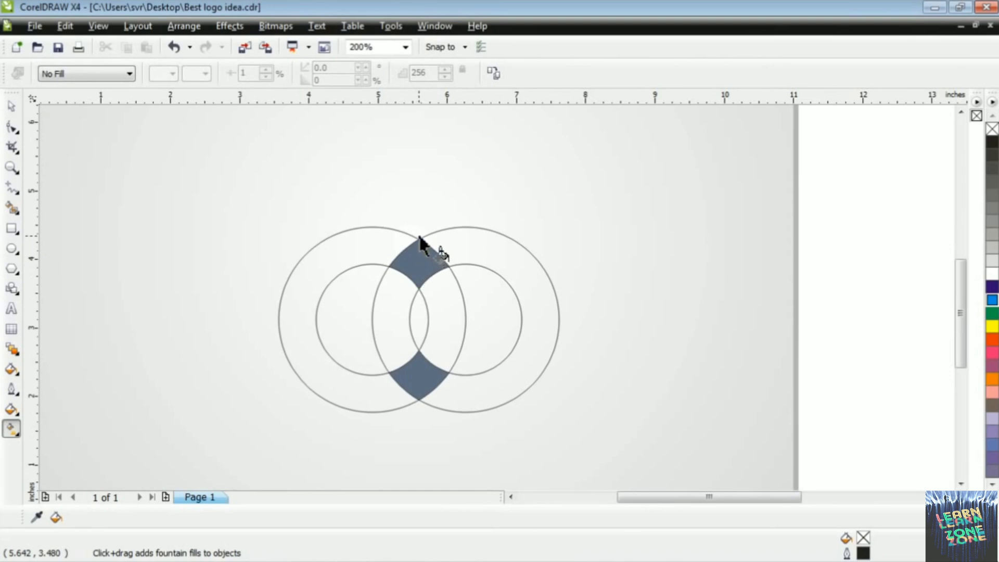
pyautogui.click(417, 264)
pyautogui.moveTo(421, 288); pyautogui.dragTo(421, 289)
pyautogui.moveTo(990, 292); pyautogui.dragTo(418, 239)
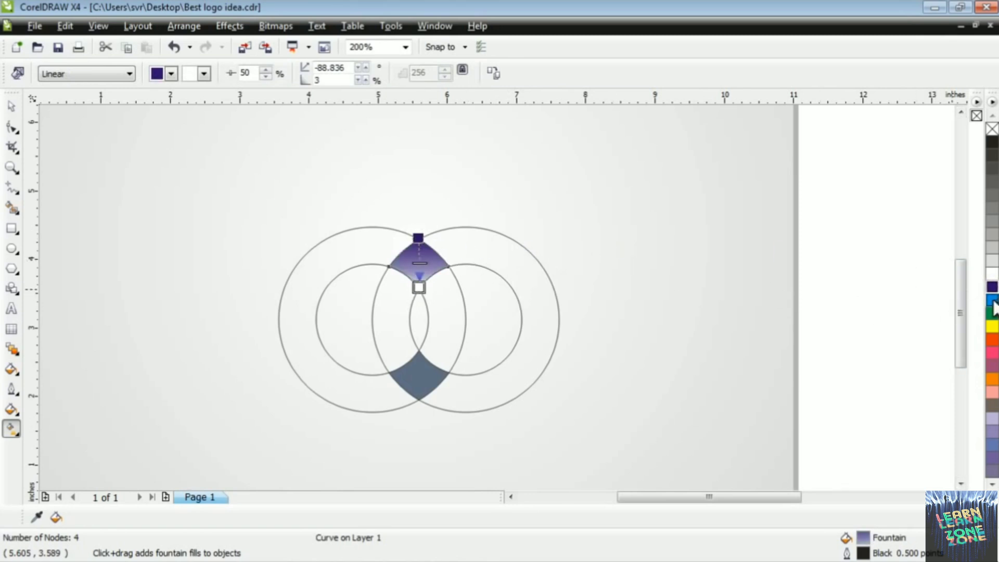
pyautogui.moveTo(419, 290); pyautogui.dragTo(418, 287)
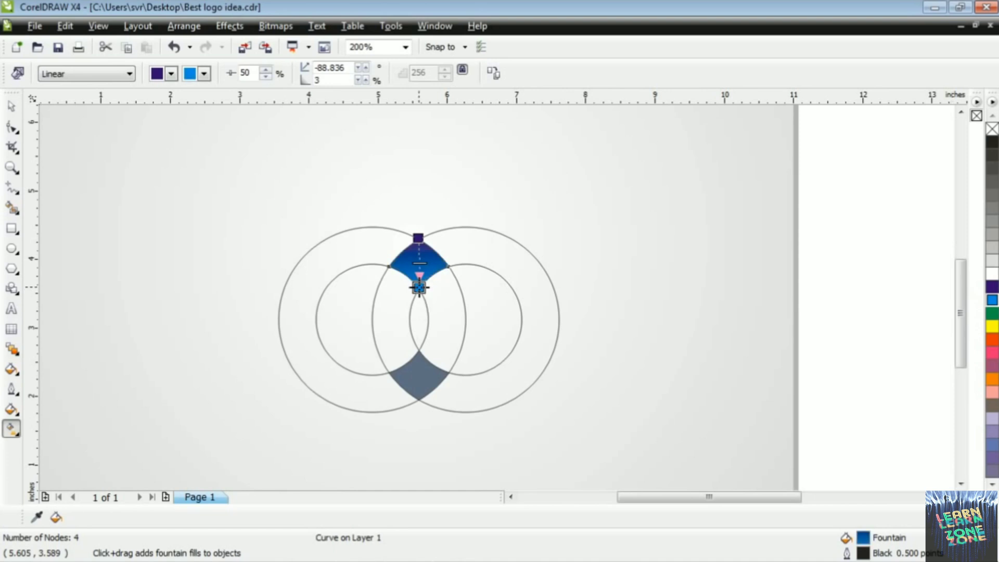
pyautogui.click(11, 110)
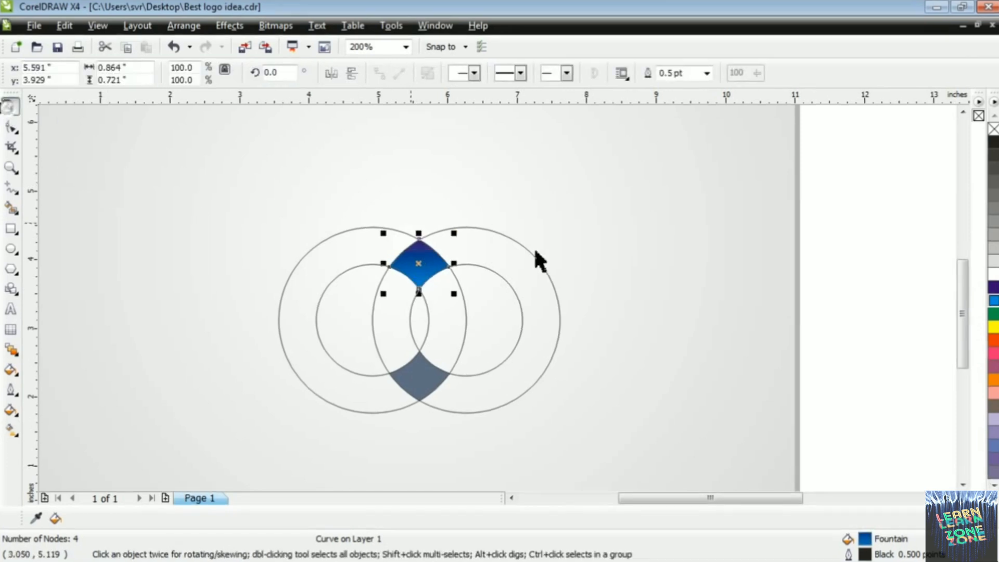
# - Copy the upper overlap piece's fountain fill onto the lower overlap piece
pyautogui.click(898, 275)
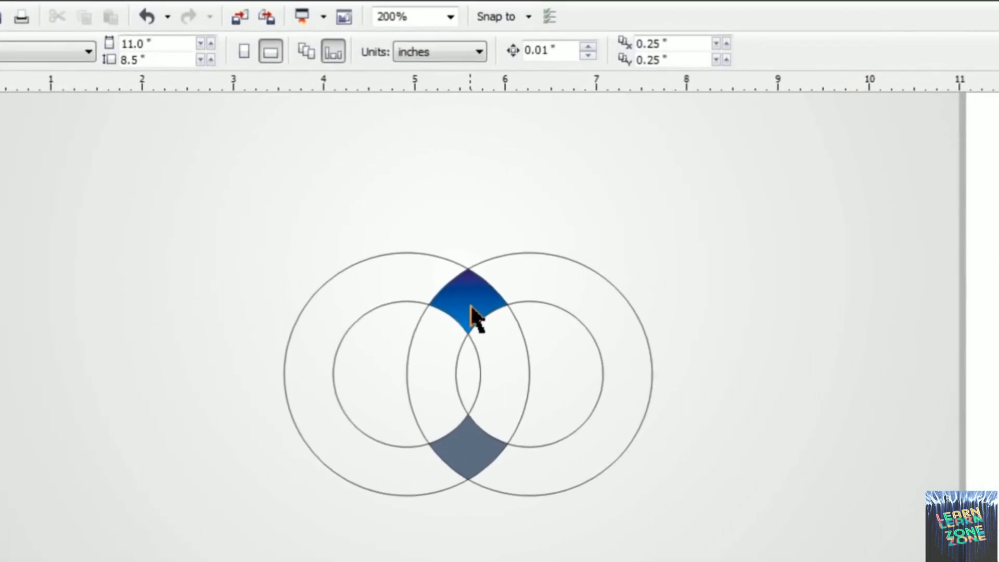
pyautogui.click(465, 299)
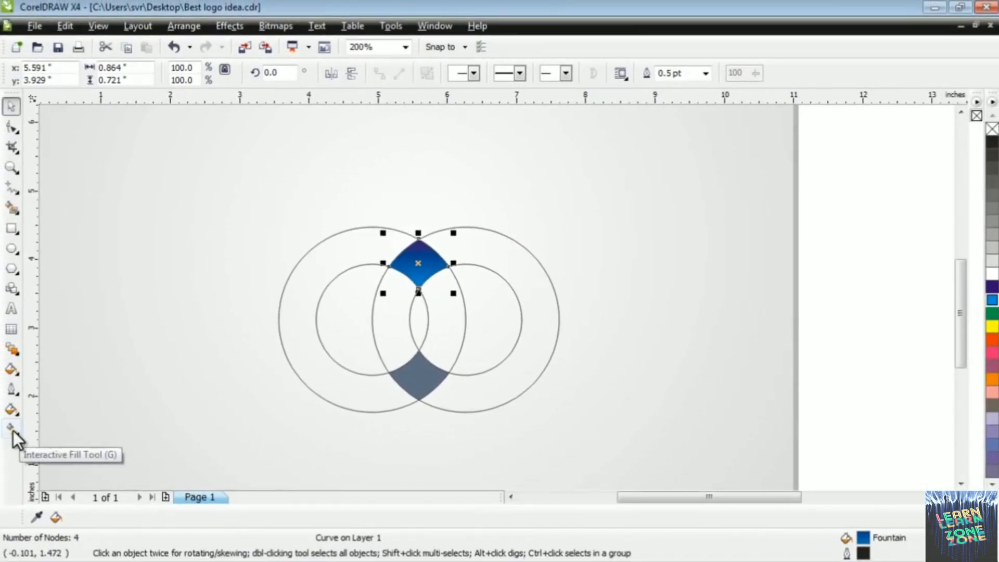
pyautogui.click(422, 381)
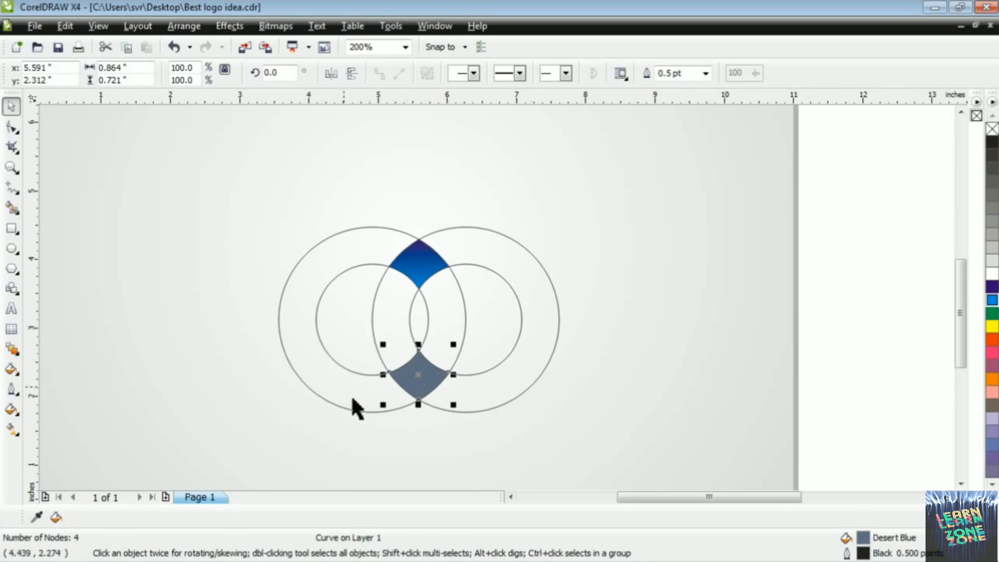
pyautogui.click(15, 430)
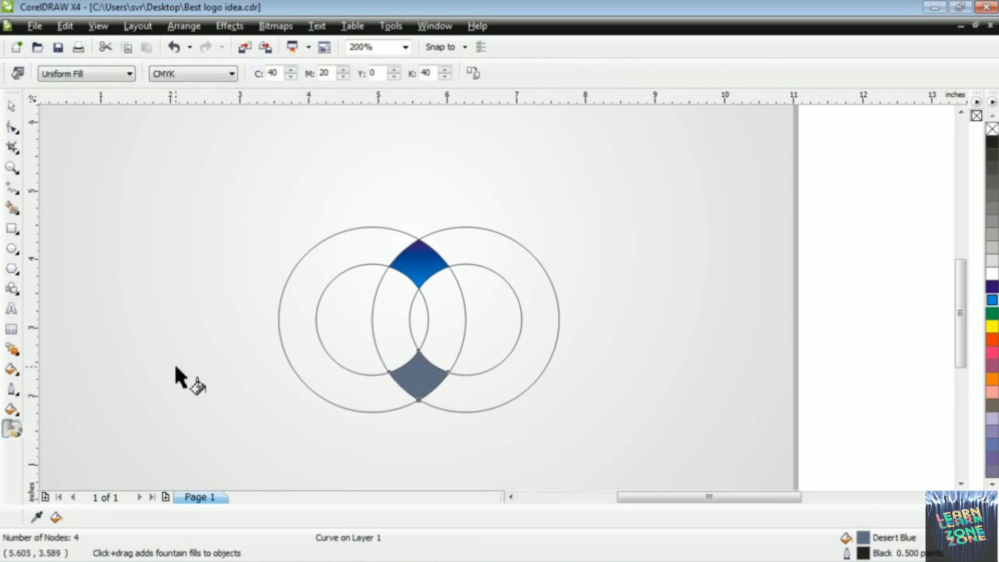
pyautogui.click(474, 74)
pyautogui.click(418, 259)
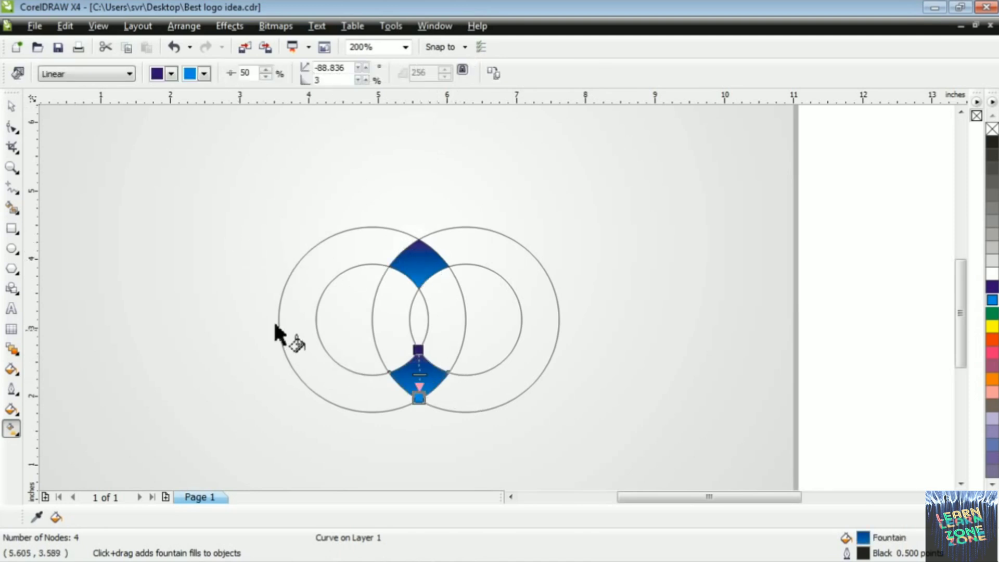
pyautogui.click(11, 108)
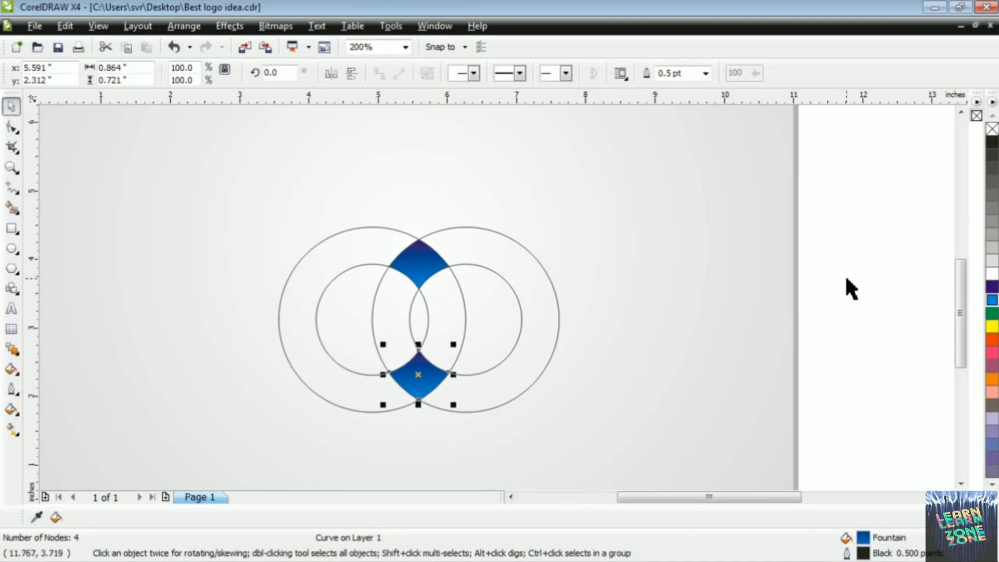
# - Reverse the lower overlap's linear fountain fill so it runs from Cyan at its upper tip to Blue at its lower tip
pyautogui.click(11, 429)
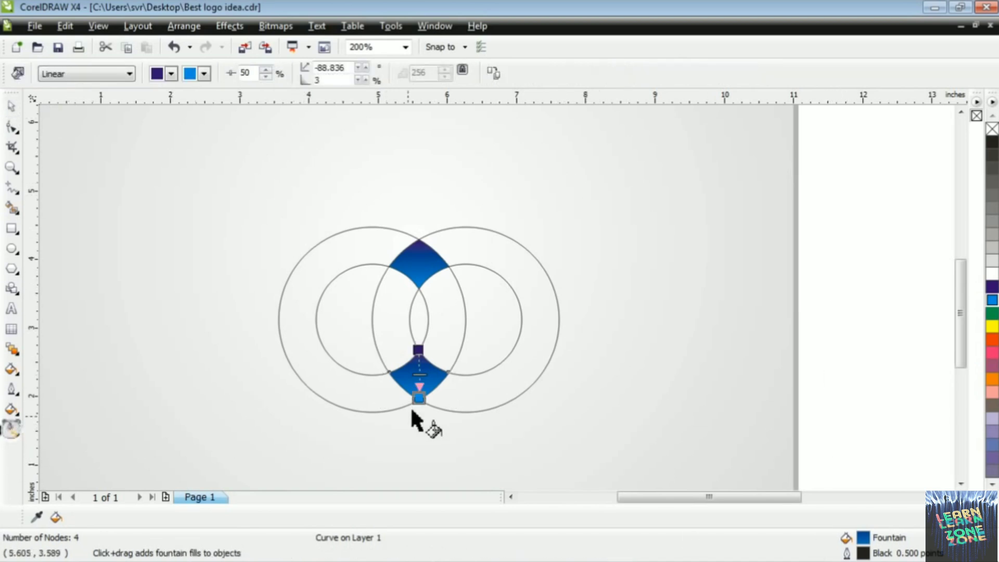
pyautogui.moveTo(417, 350)
pyautogui.mouseDown()
pyautogui.moveTo(424, 427)
pyautogui.moveTo(418, 351)
pyautogui.mouseUp()
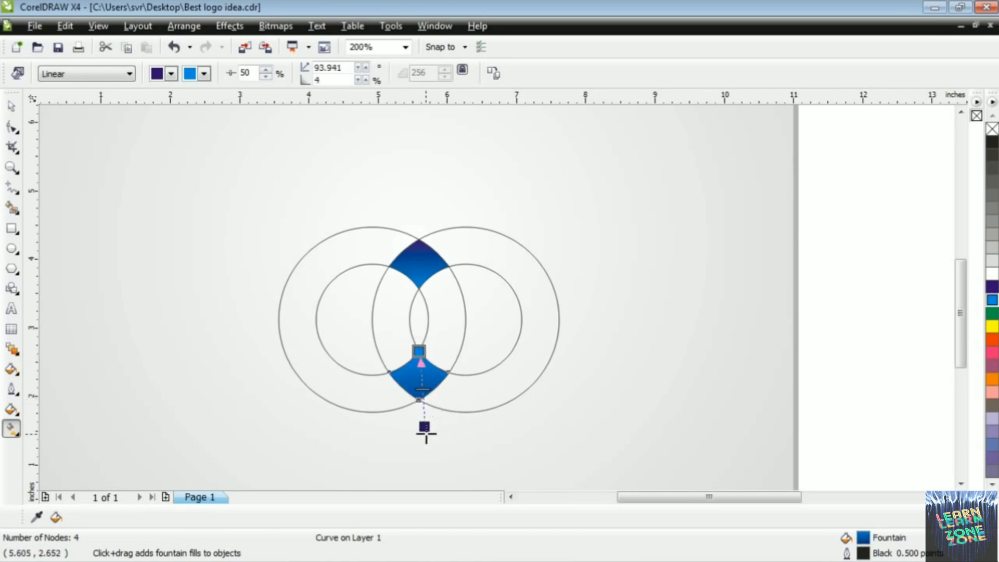
pyautogui.moveTo(424, 424); pyautogui.dragTo(418, 399)
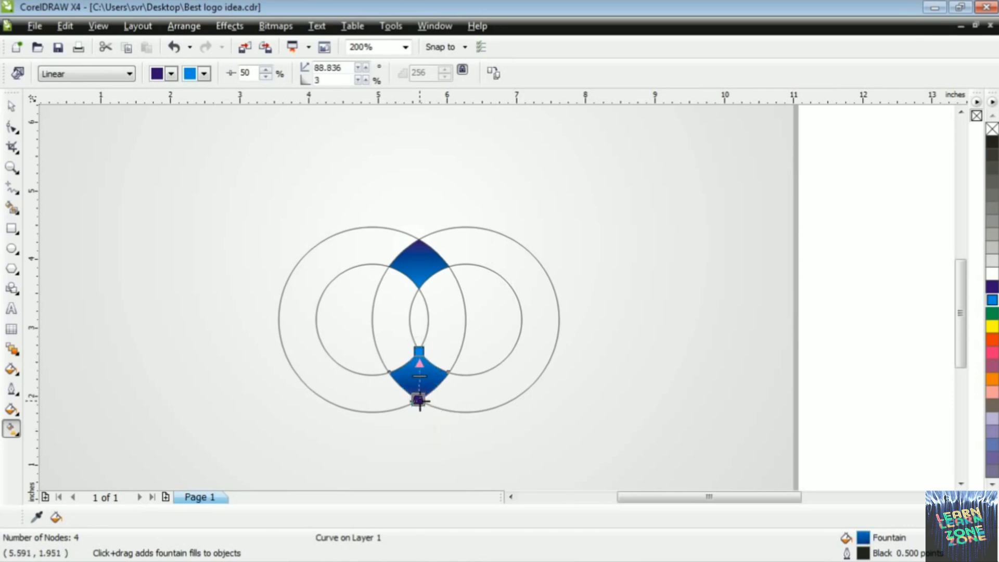
pyautogui.click(9, 110)
pyautogui.click(843, 304)
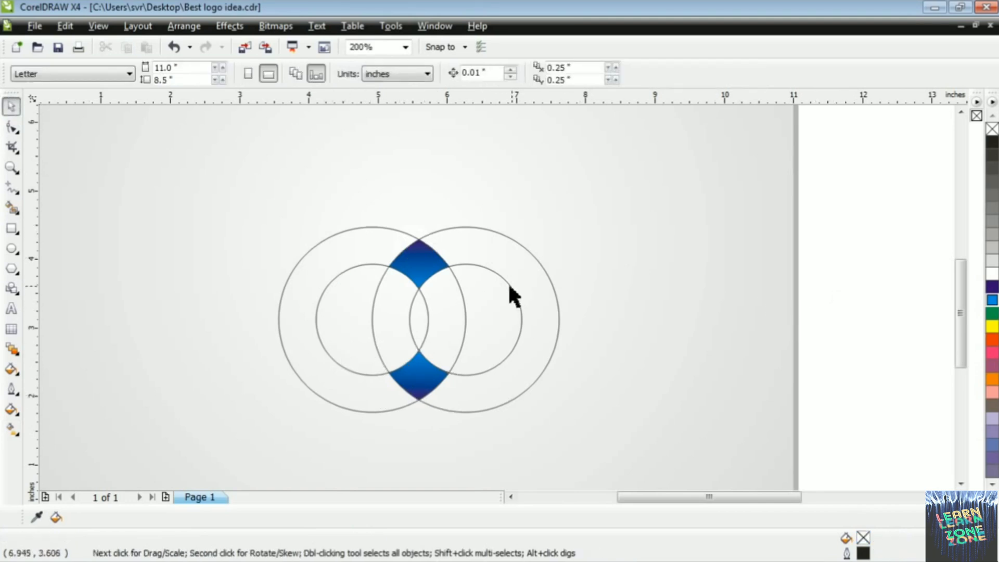
# - Fill the left ring with Orange and the right ring with Green
pyautogui.click(331, 242)
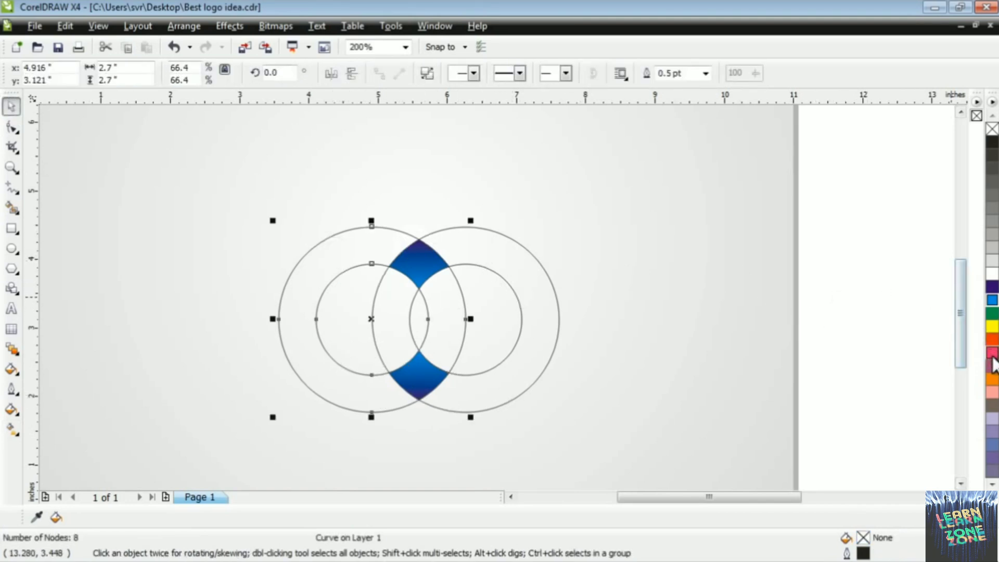
pyautogui.click(992, 378)
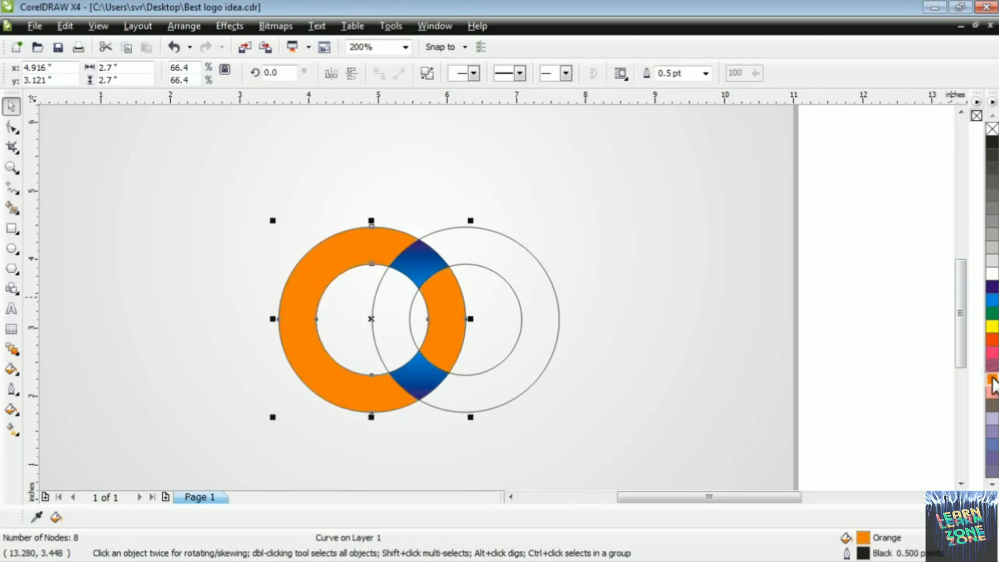
pyautogui.click(541, 312)
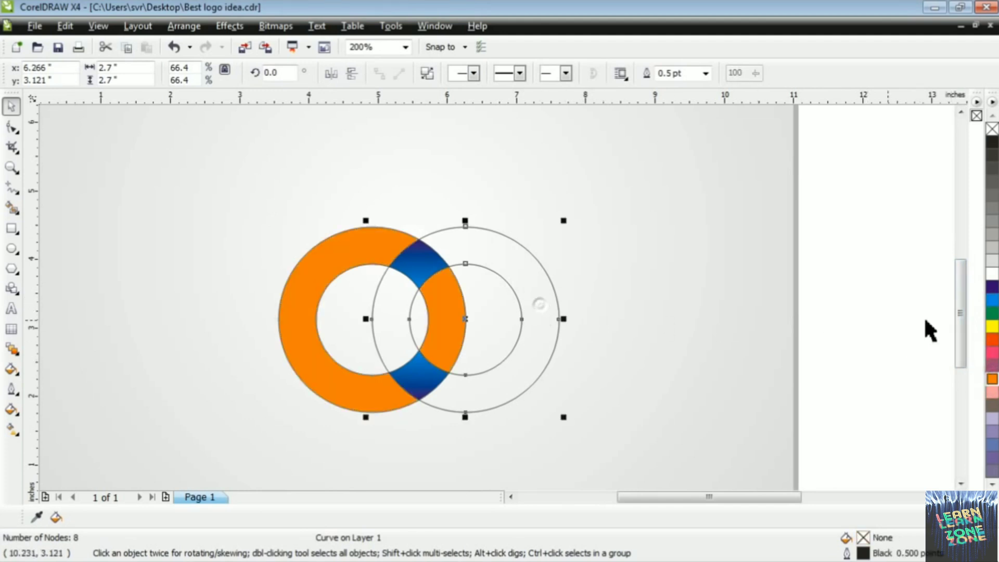
pyautogui.click(991, 301)
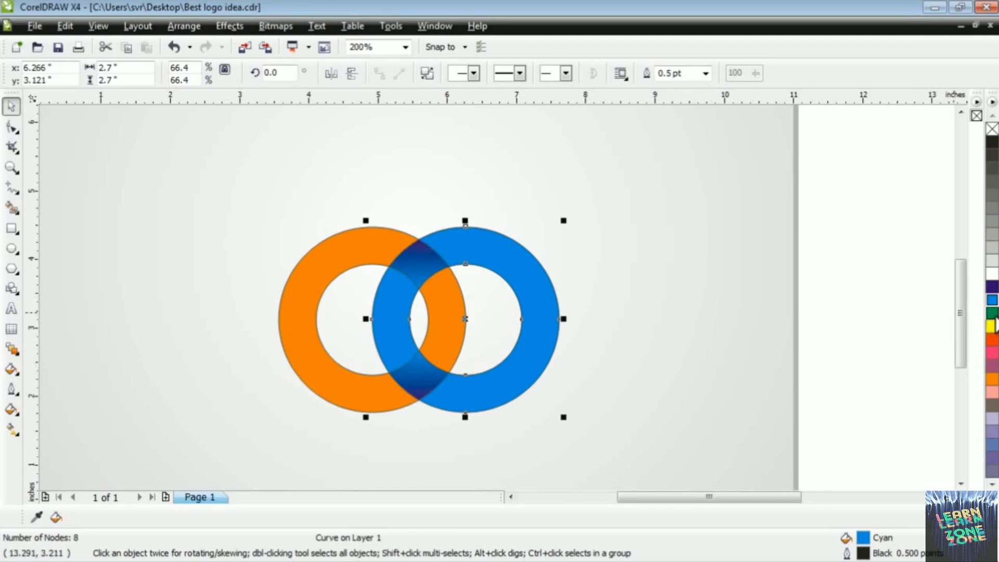
pyautogui.click(992, 314)
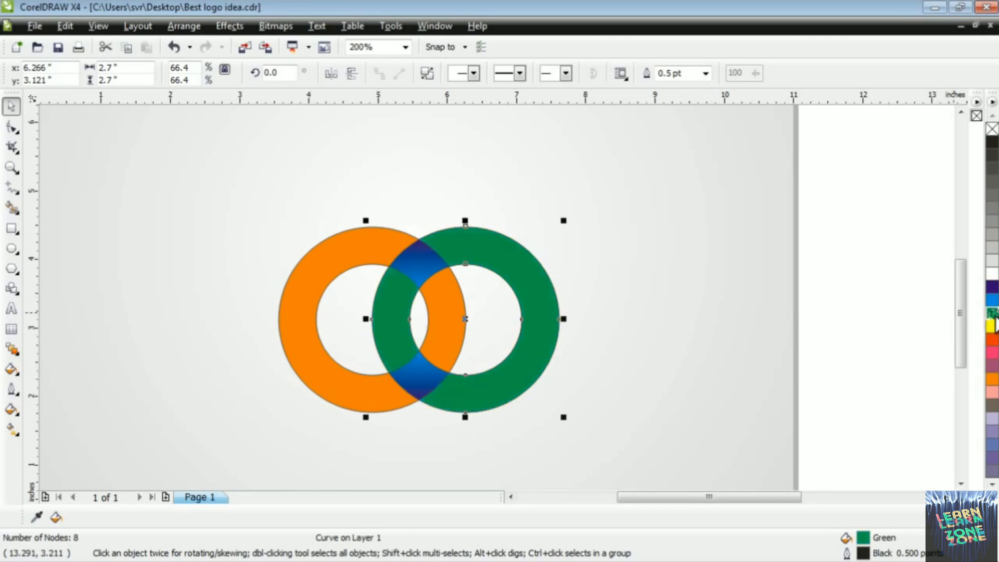
pyautogui.click(863, 283)
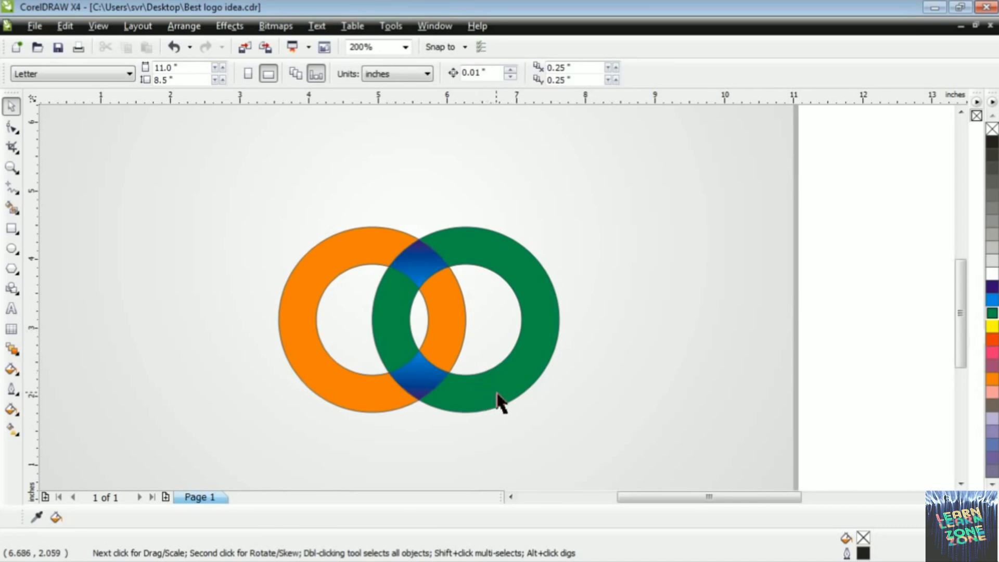
# - Place a copy of the green ring centred above the two rings and remove the copy's fill
pyautogui.moveTo(502, 393); pyautogui.dragTo(456, 318)
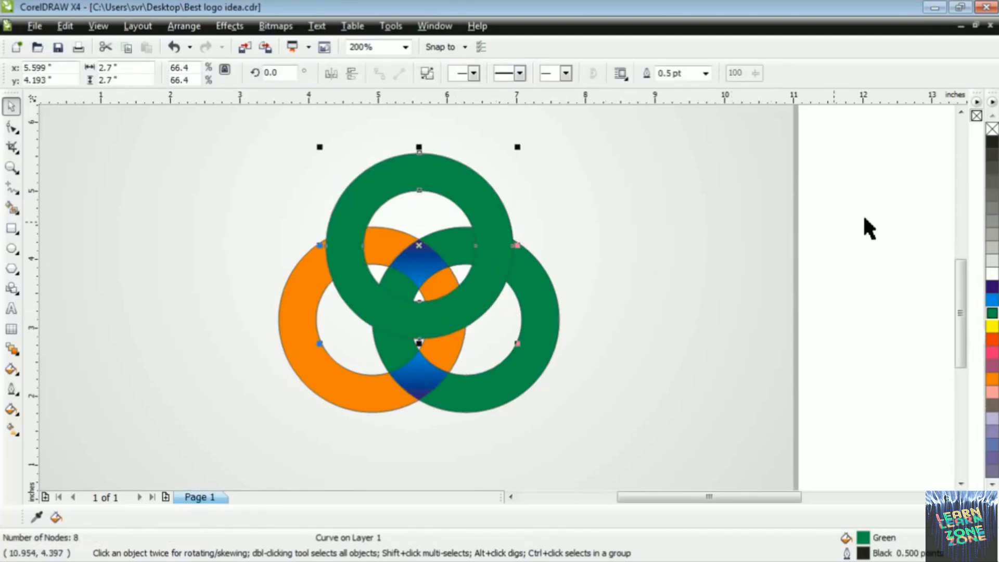
pyautogui.click(992, 129)
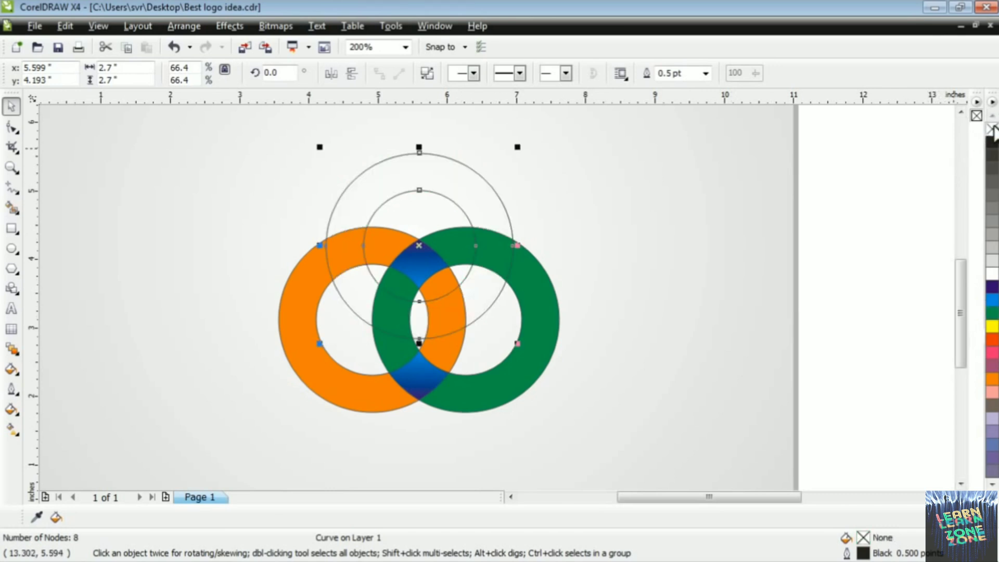
pyautogui.click(900, 238)
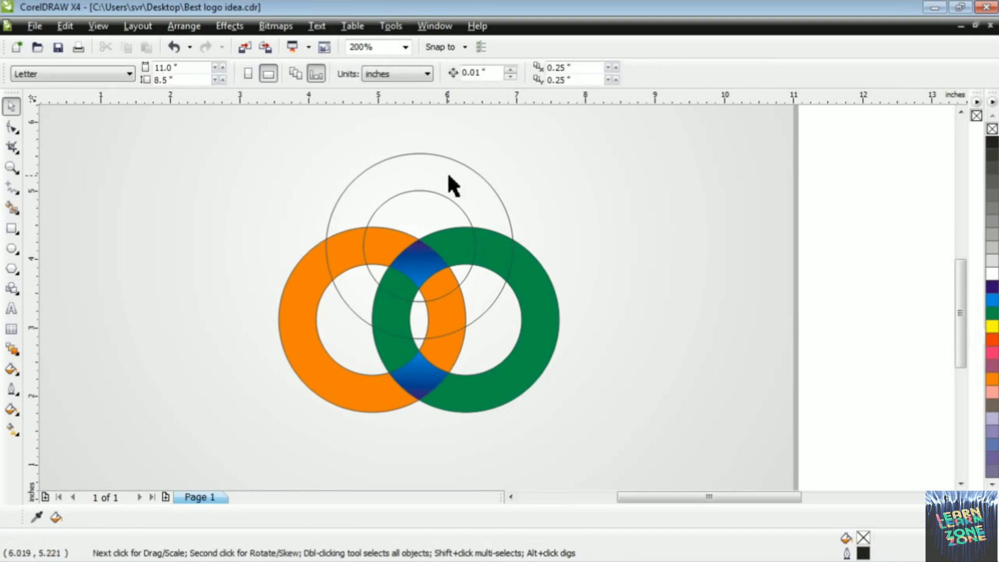
# - Create filled pieces with Smart Fill where the upper ring crosses the orange ring's and the green ring's outer upper parts
pyautogui.click(11, 208)
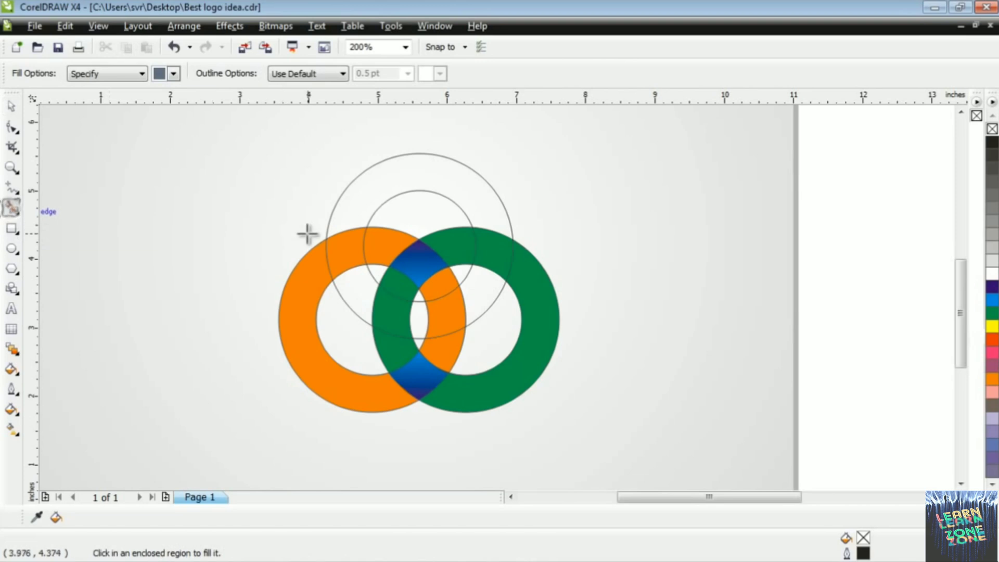
pyautogui.click(351, 257)
pyautogui.click(486, 252)
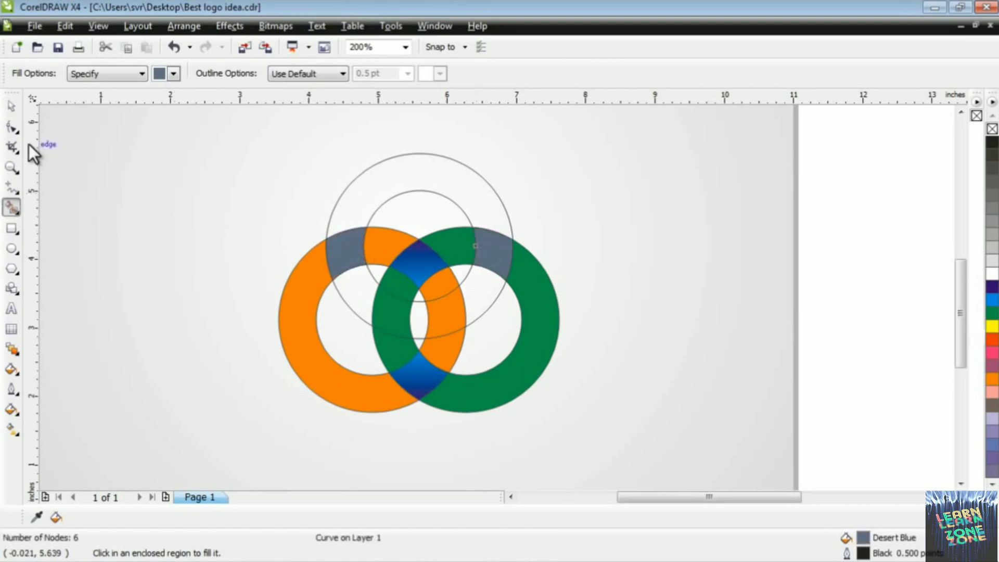
# - Fill the upper ring with Cyan
pyautogui.click(11, 107)
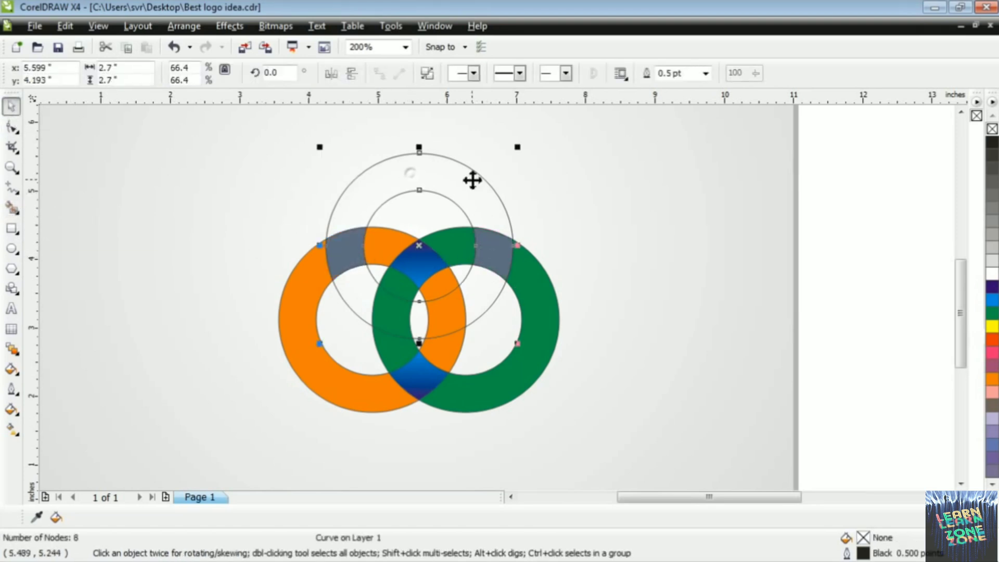
pyautogui.click(992, 300)
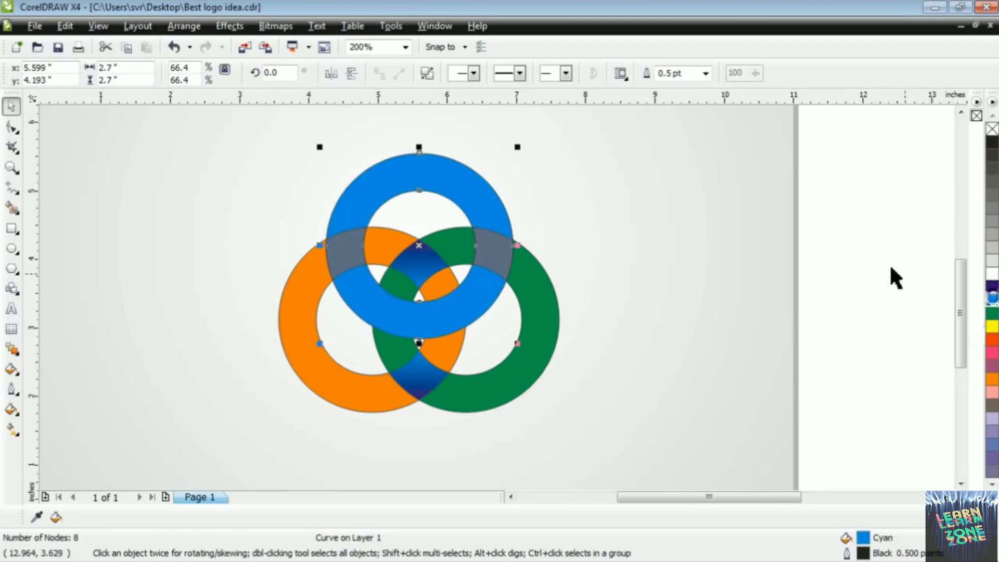
pyautogui.click(851, 252)
pyautogui.click(419, 379)
pyautogui.click(12, 429)
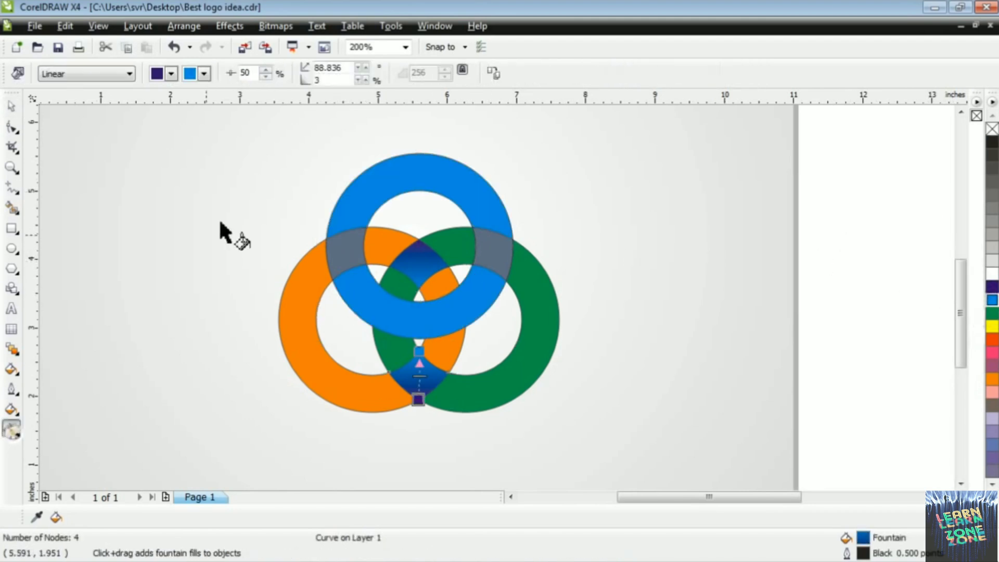
pyautogui.click(494, 76)
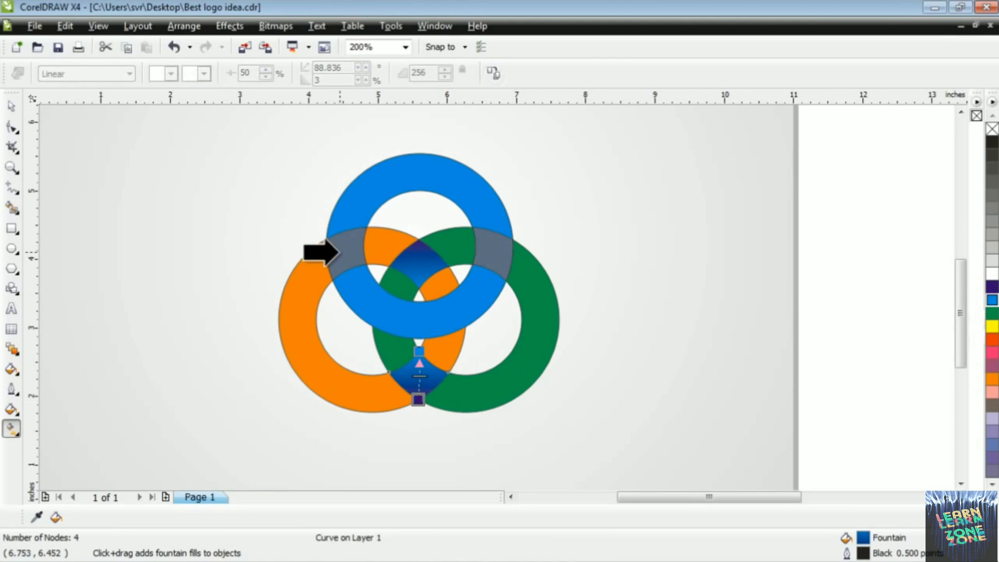
pyautogui.click(340, 252)
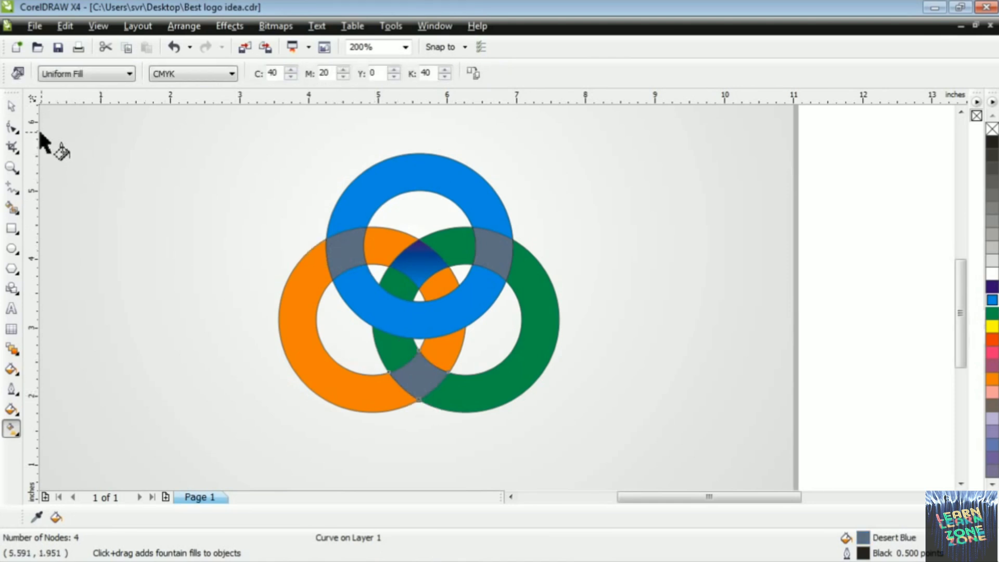
pyautogui.click(13, 106)
pyautogui.hotkey('ctrl', 'z')
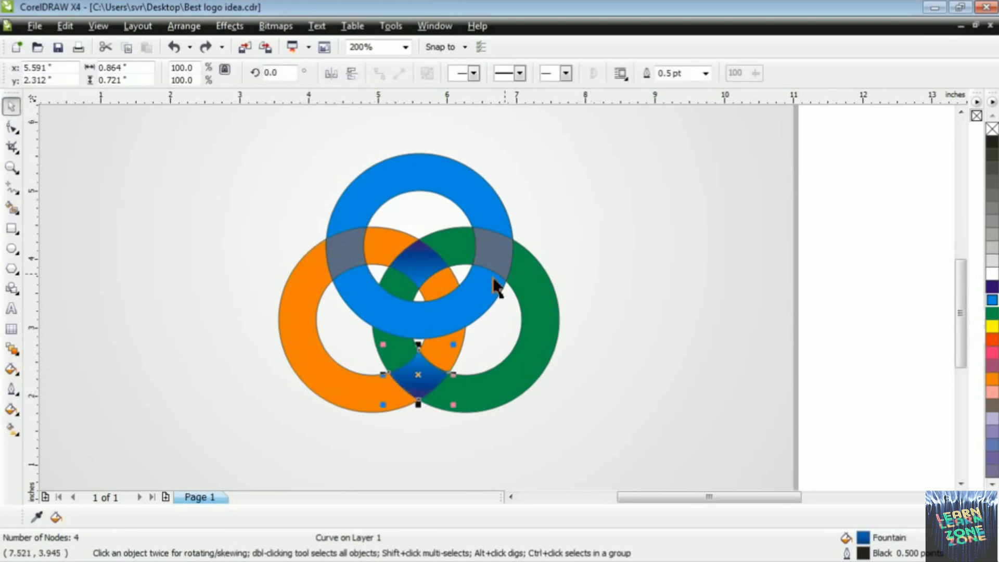
# - Copy the lower overlap's fountain fill onto the grey overlap piece between the orange and cyan rings
pyautogui.click(357, 252)
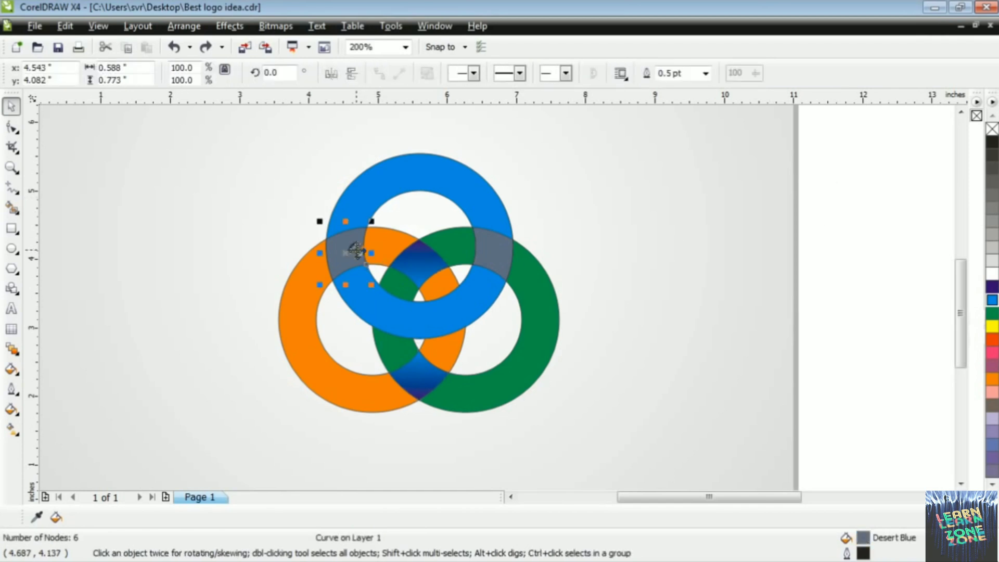
pyautogui.click(12, 429)
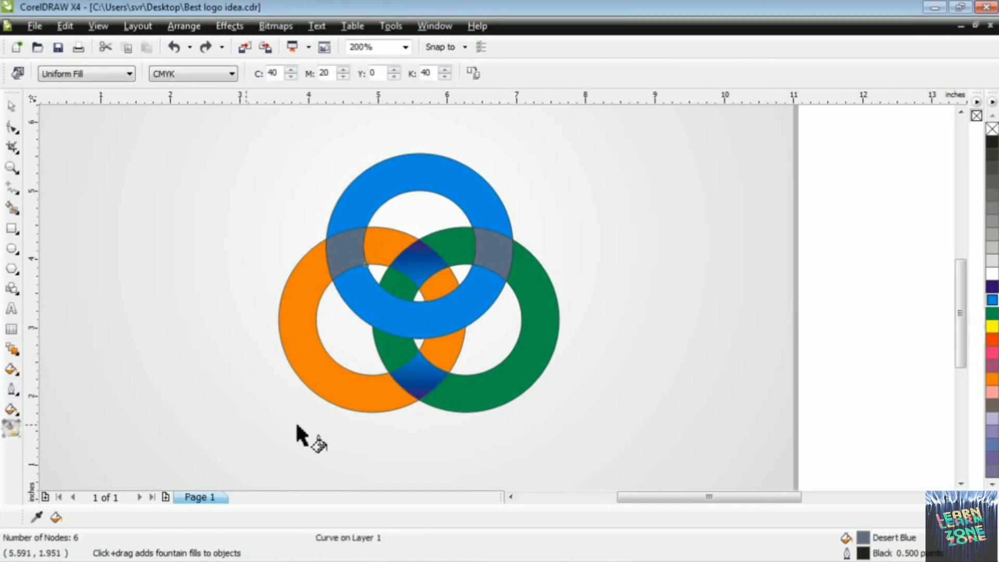
pyautogui.click(474, 74)
pyautogui.click(418, 380)
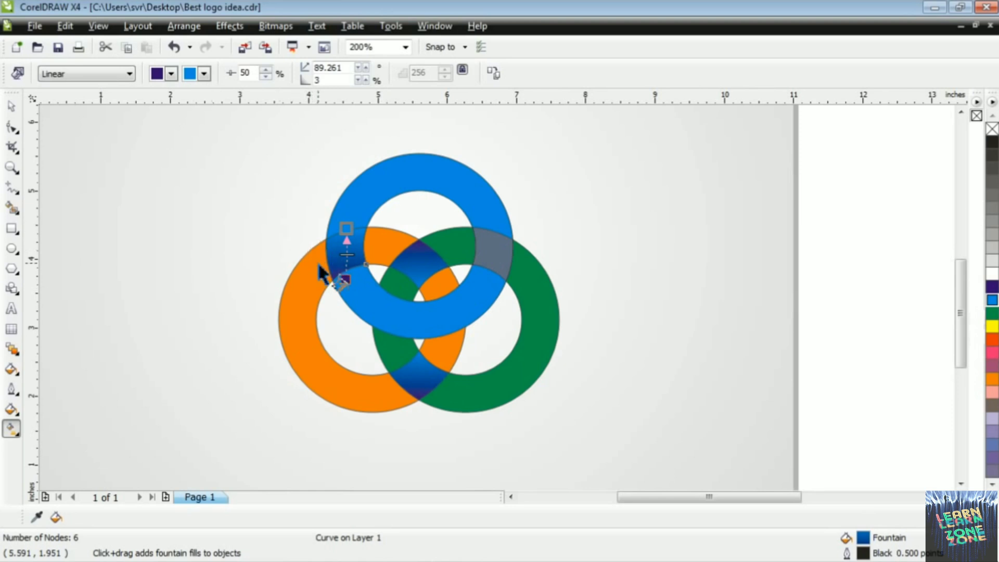
pyautogui.click(12, 106)
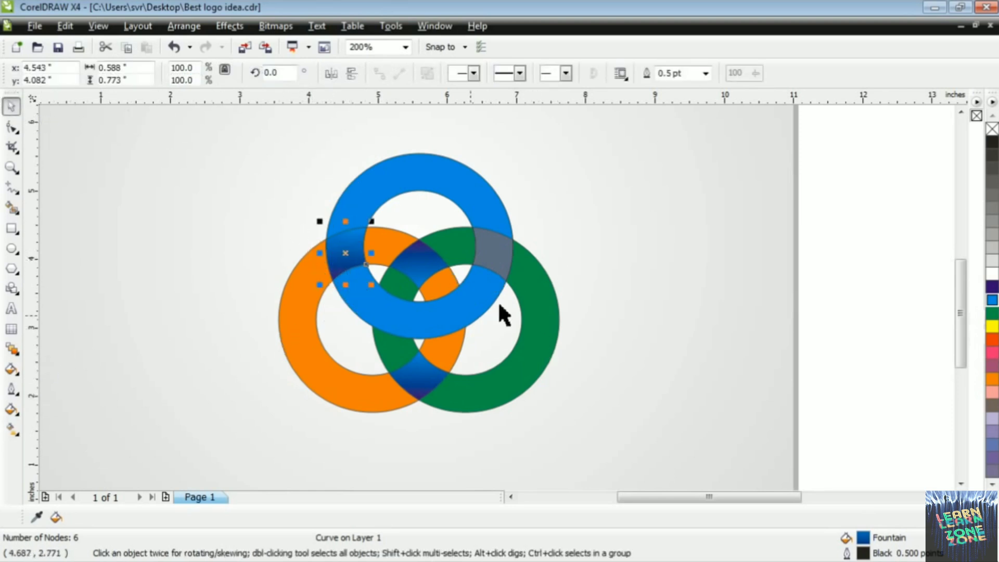
pyautogui.click(861, 196)
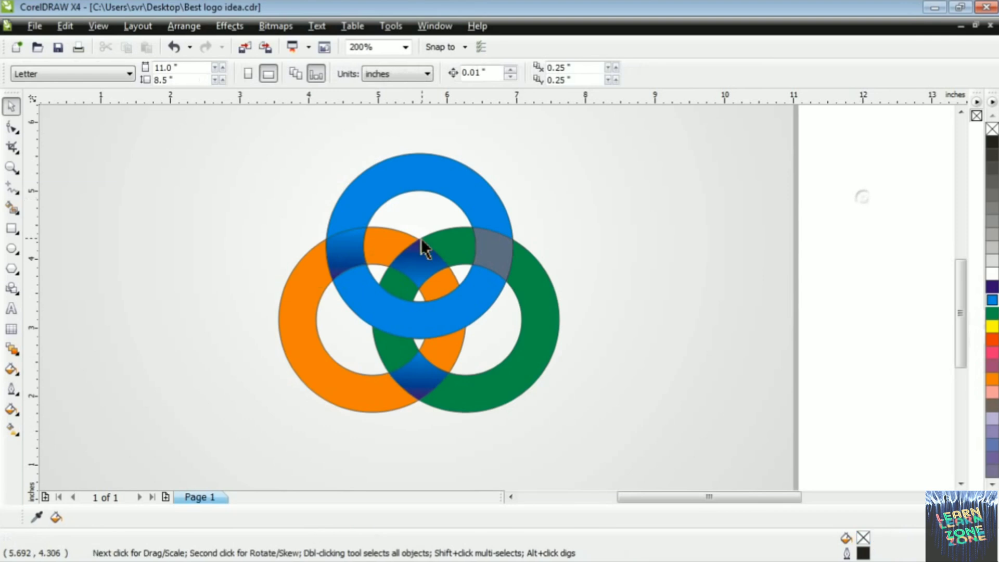
# - Copy the fountain fill of the orange-cyan overlap onto the grey overlap piece between the green and cyan rings
pyautogui.click(502, 251)
pyautogui.click(11, 430)
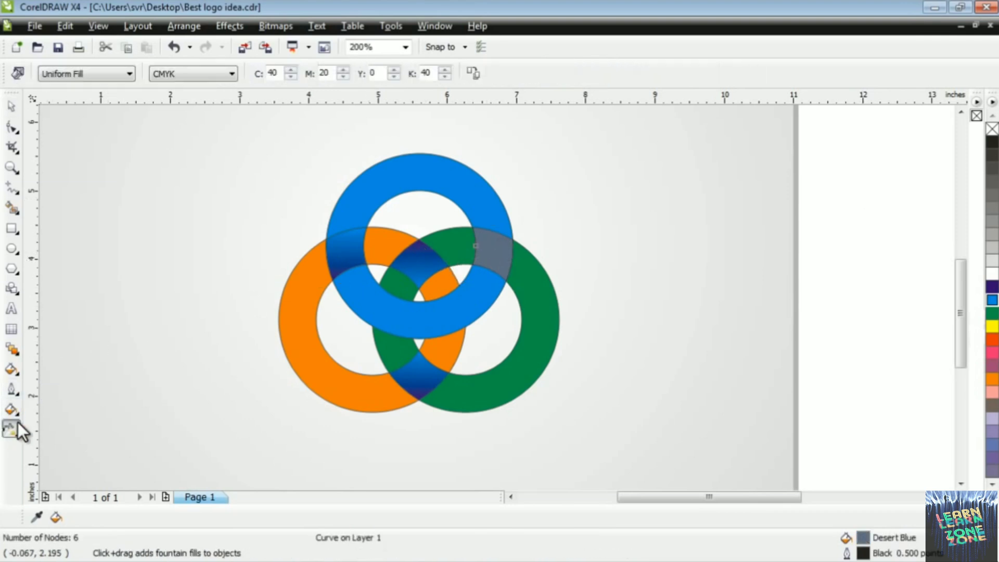
pyautogui.click(476, 73)
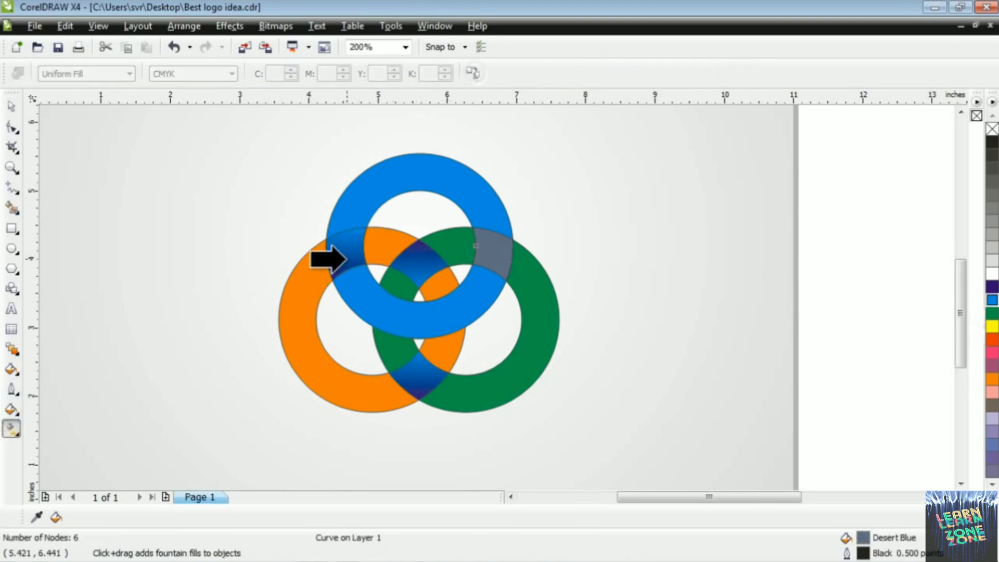
pyautogui.click(340, 255)
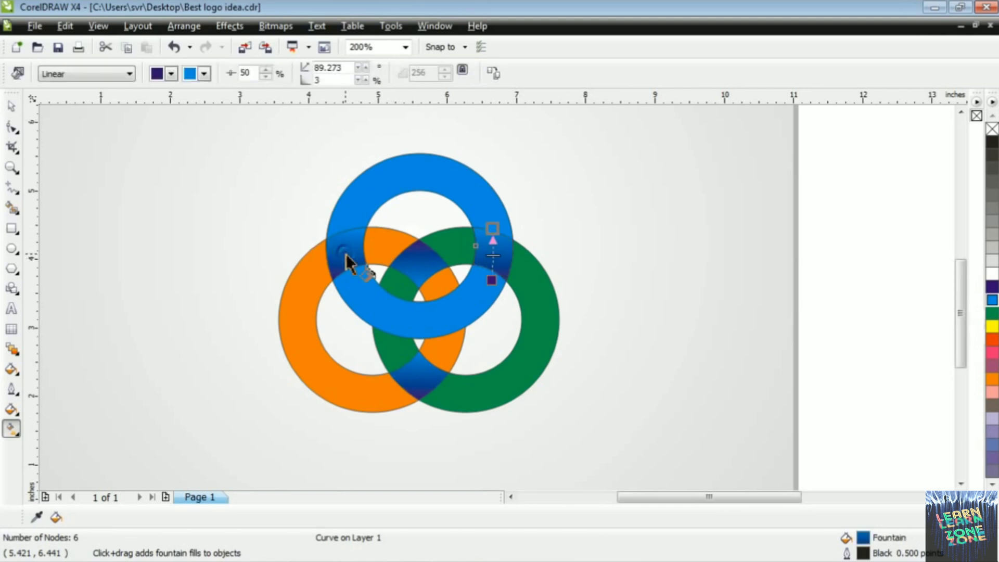
# - Recolour the upper ring of the three-ring logo from the palette with a pink fill
pyautogui.click(11, 107)
pyautogui.click(832, 233)
pyautogui.click(489, 193)
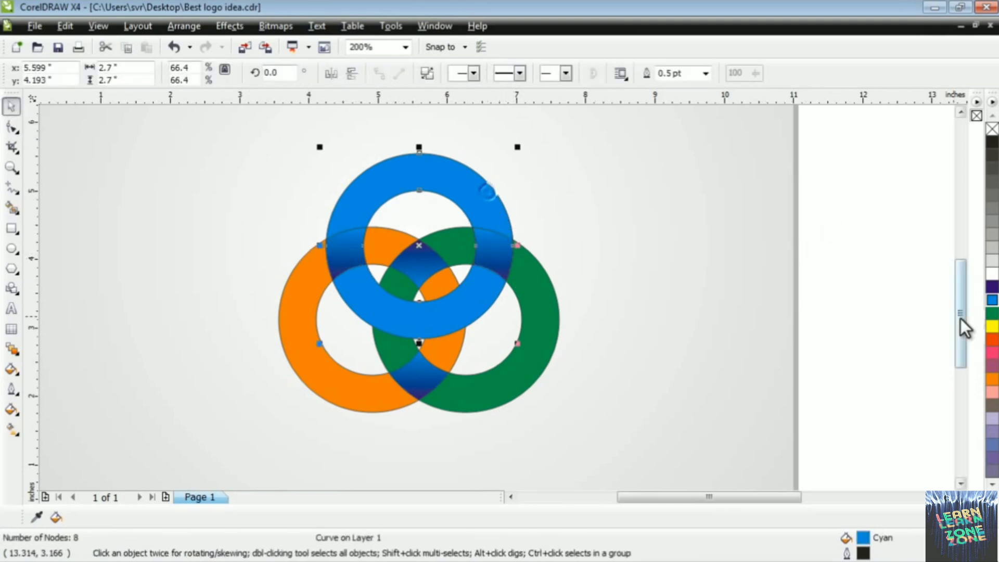
pyautogui.click(992, 353)
pyautogui.click(875, 209)
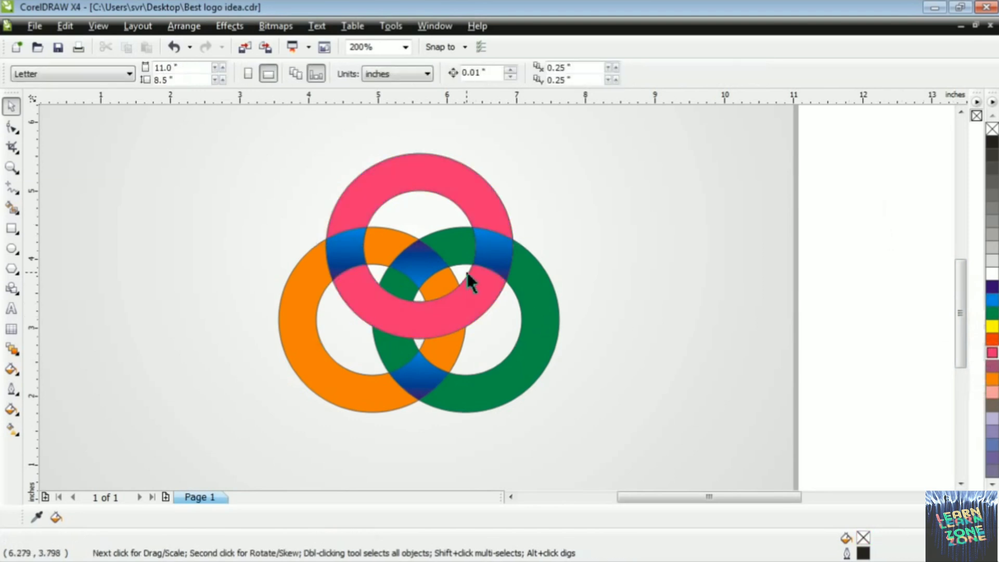
# - Move the whole three-ring logo up and slightly left, centred at about X 5.16", Y 4.94", and remove the outlines from all its pieces
pyautogui.scroll(-1, 502, 307)
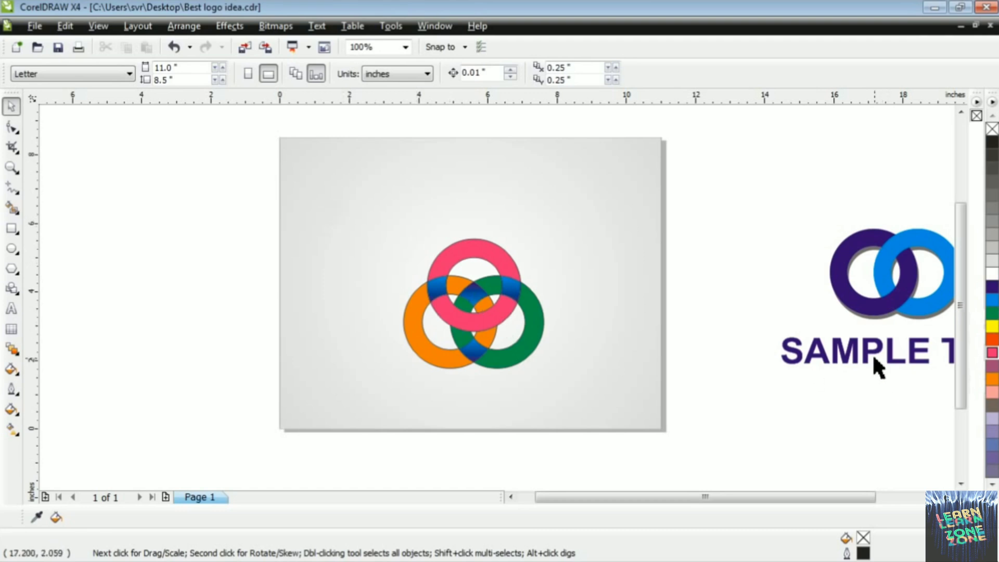
pyautogui.moveTo(342, 228); pyautogui.dragTo(571, 375)
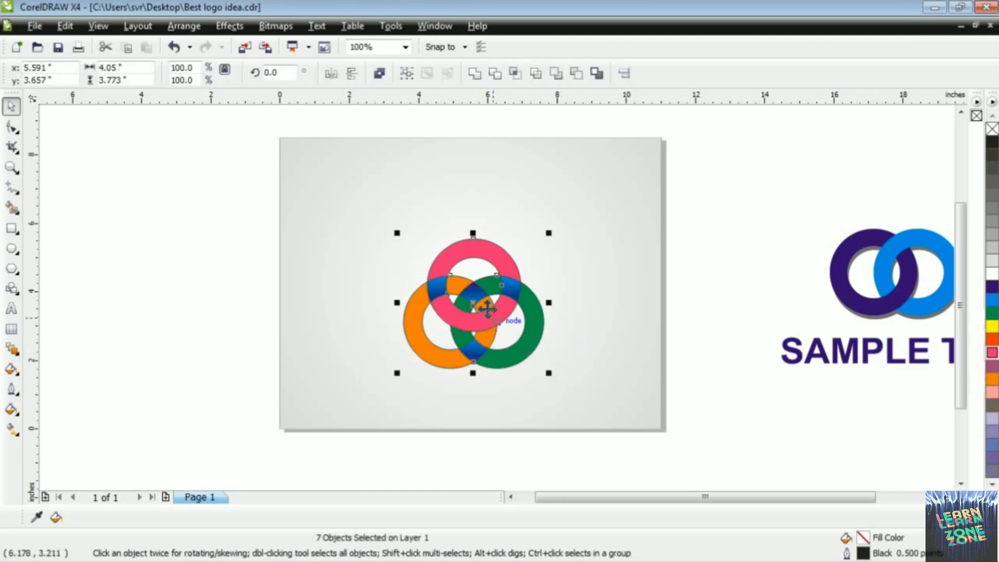
pyautogui.moveTo(495, 319); pyautogui.dragTo(480, 275)
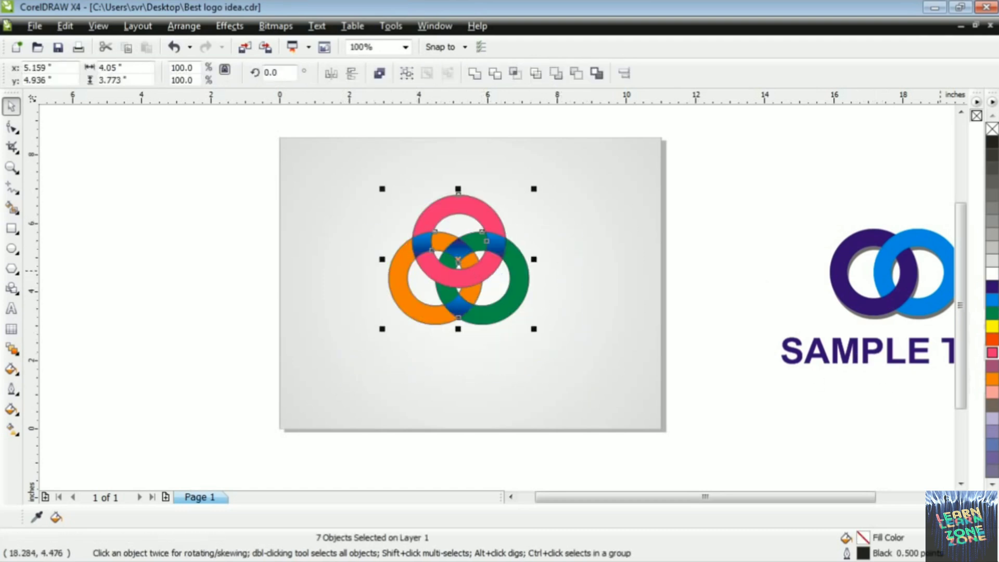
pyautogui.rightClick(992, 128)
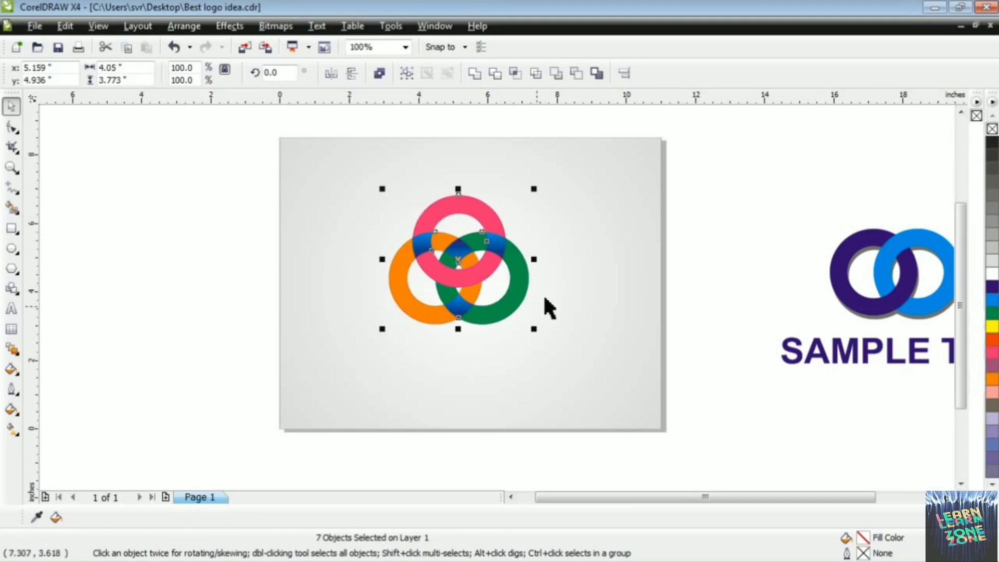
pyautogui.click(691, 251)
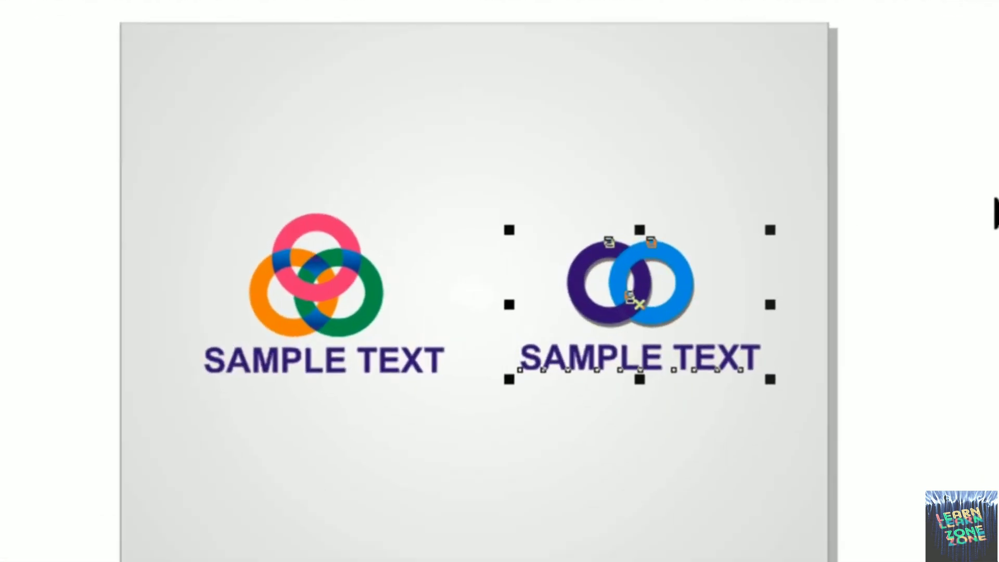